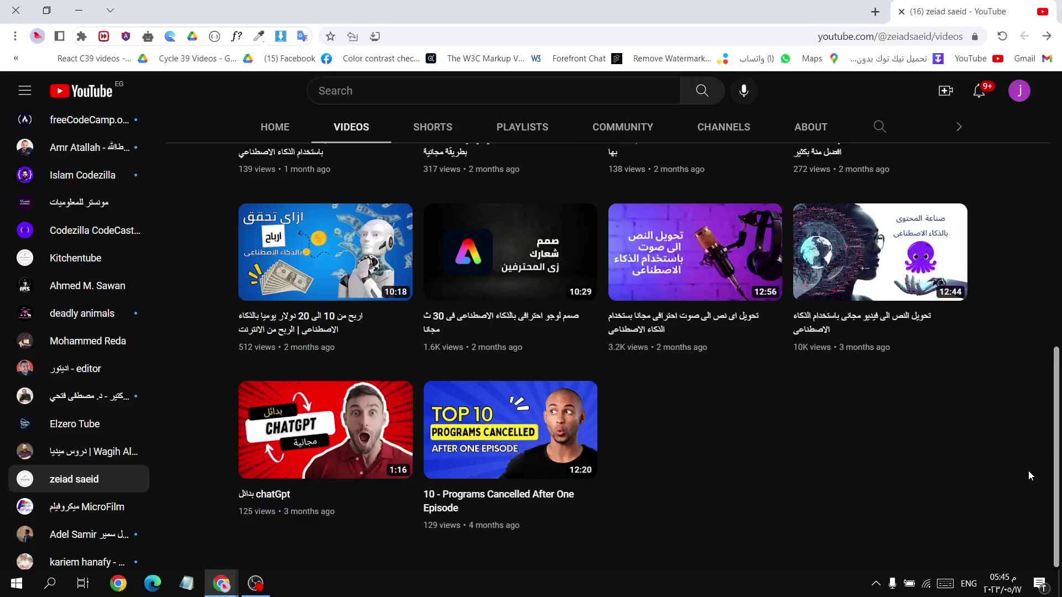
mouse_move(879, 350)
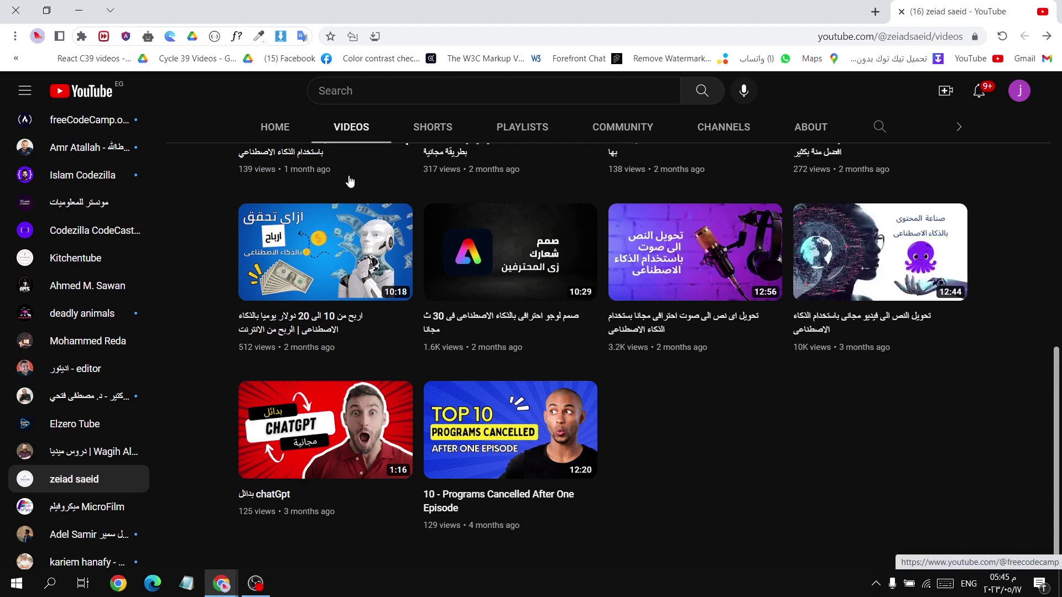
mouse_move(869, 296)
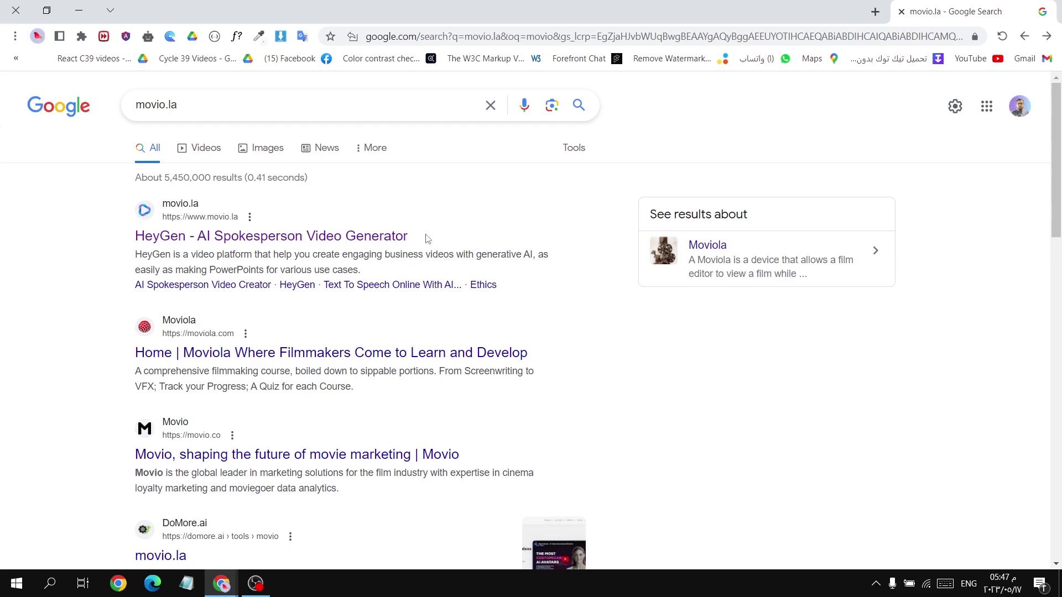
Step: Open the HeyGen site from the movio.la search results and look through its home page
click(404, 237)
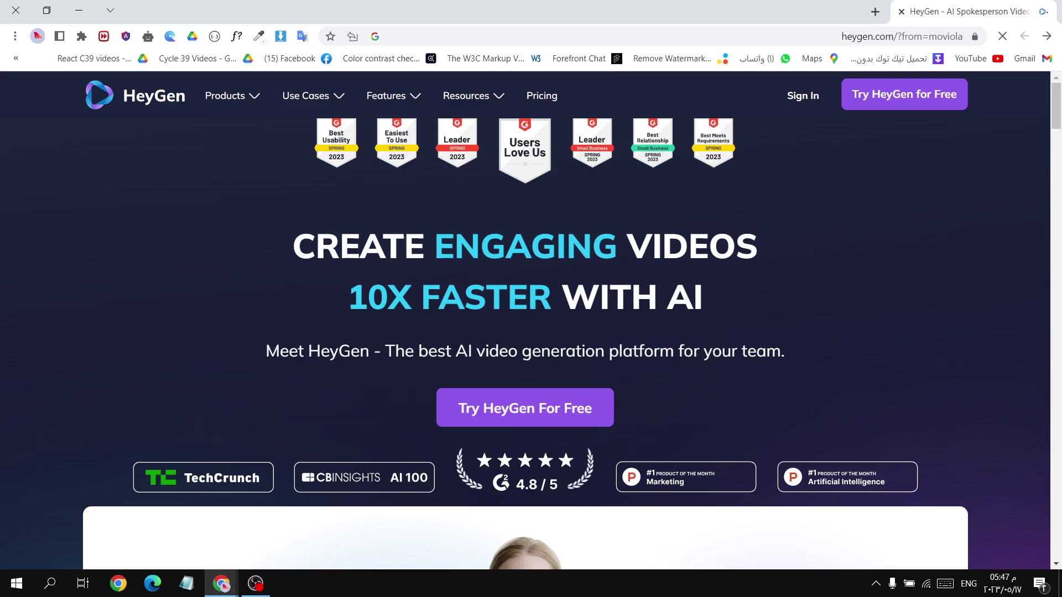
scroll(510, 396, down, 5)
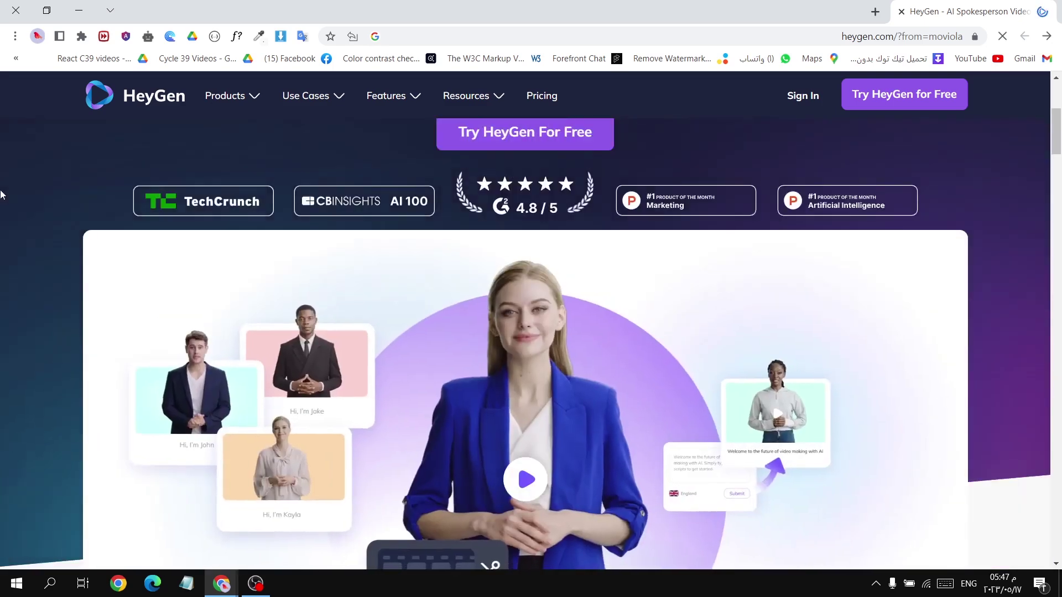
scroll(1, 196, down, 4)
scroll(2, 201, down, 8)
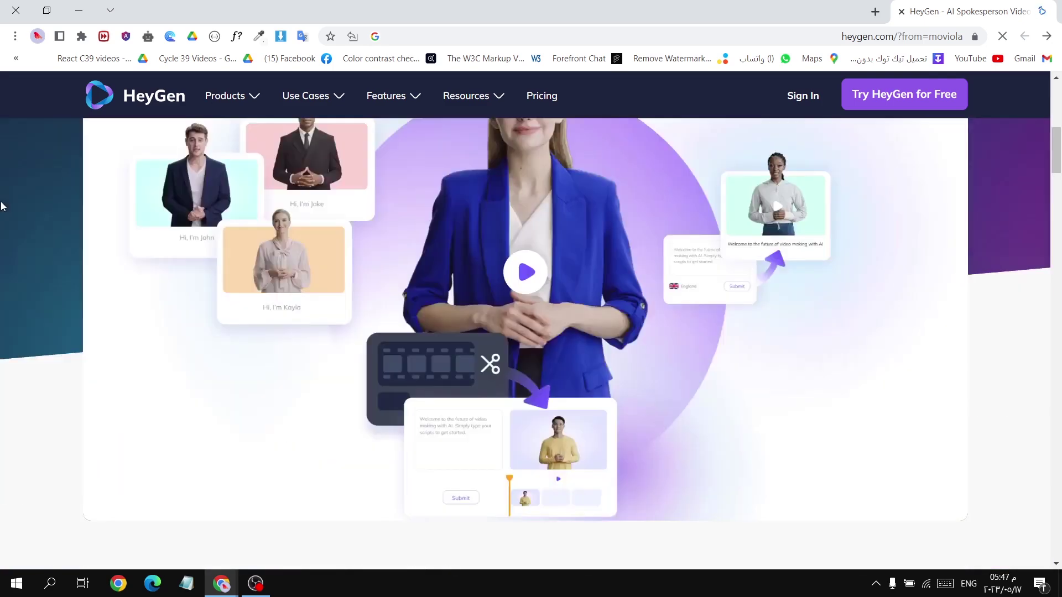
scroll(3, 208, down, 1)
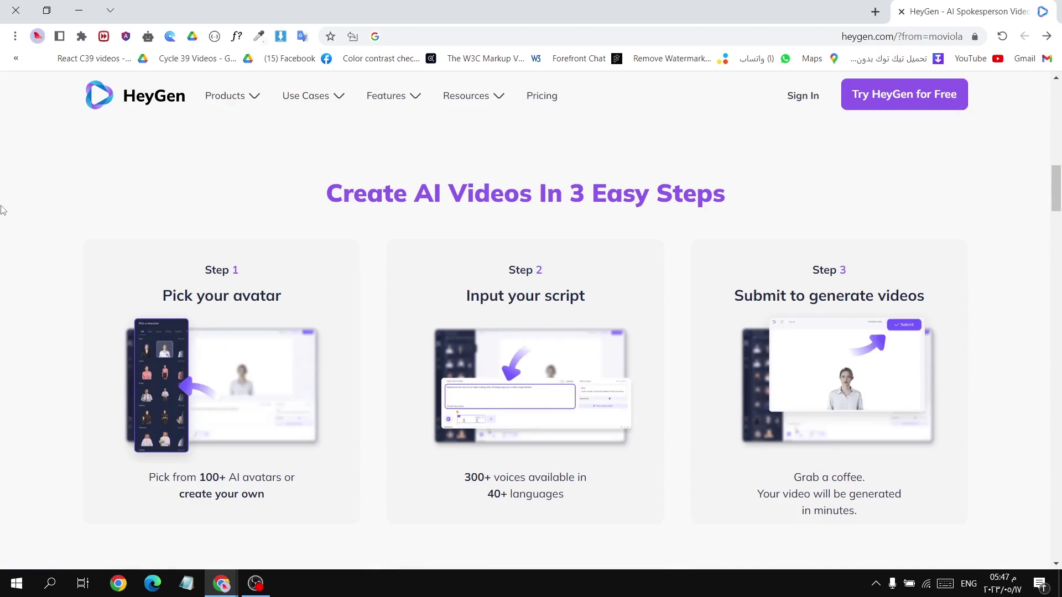
scroll(2, 210, up, 7)
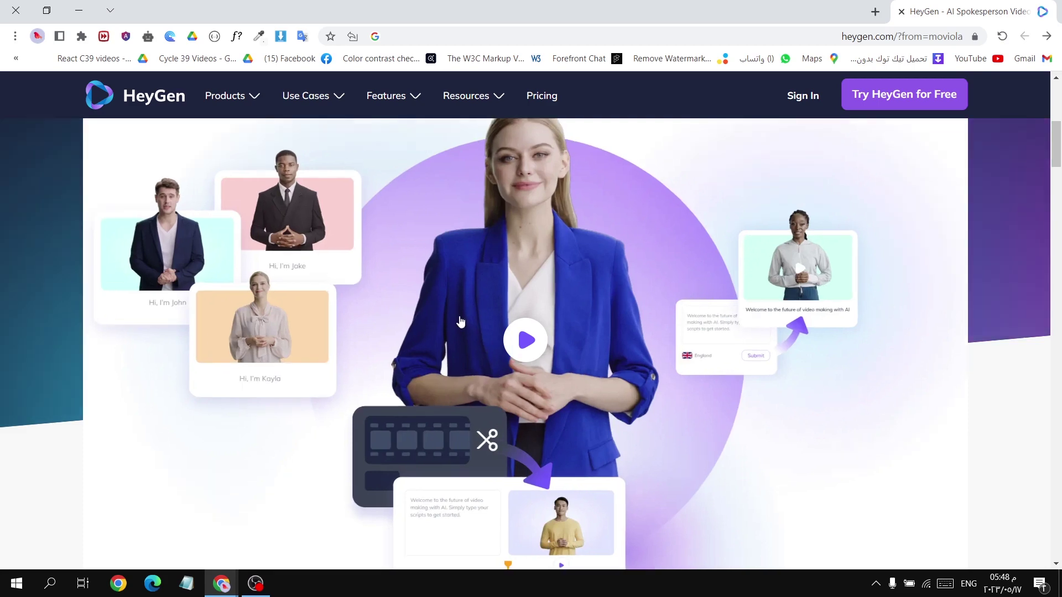
scroll(754, 171, up, 3)
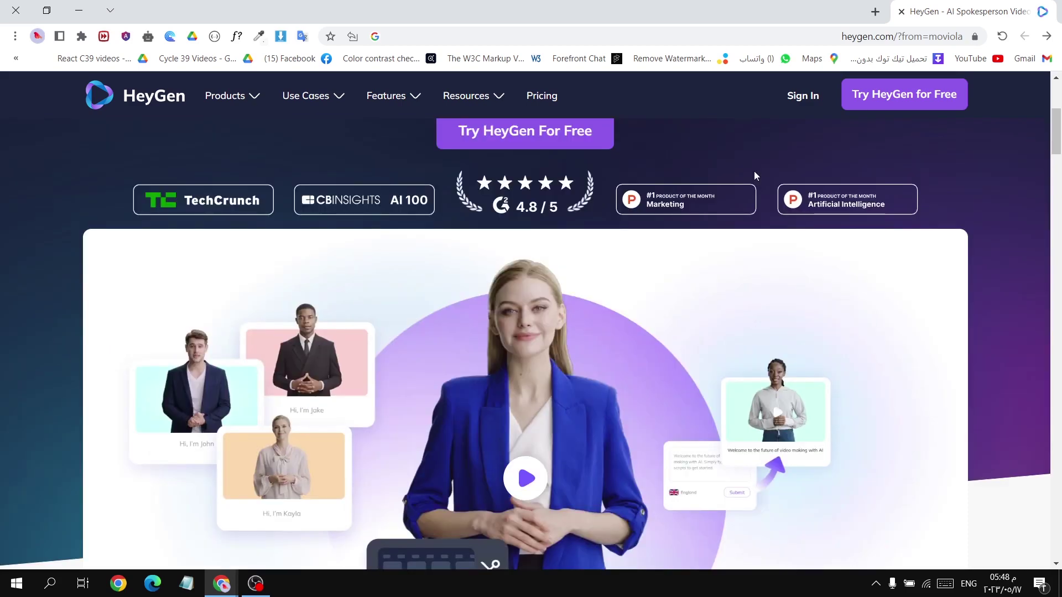
scroll(755, 175, up, 5)
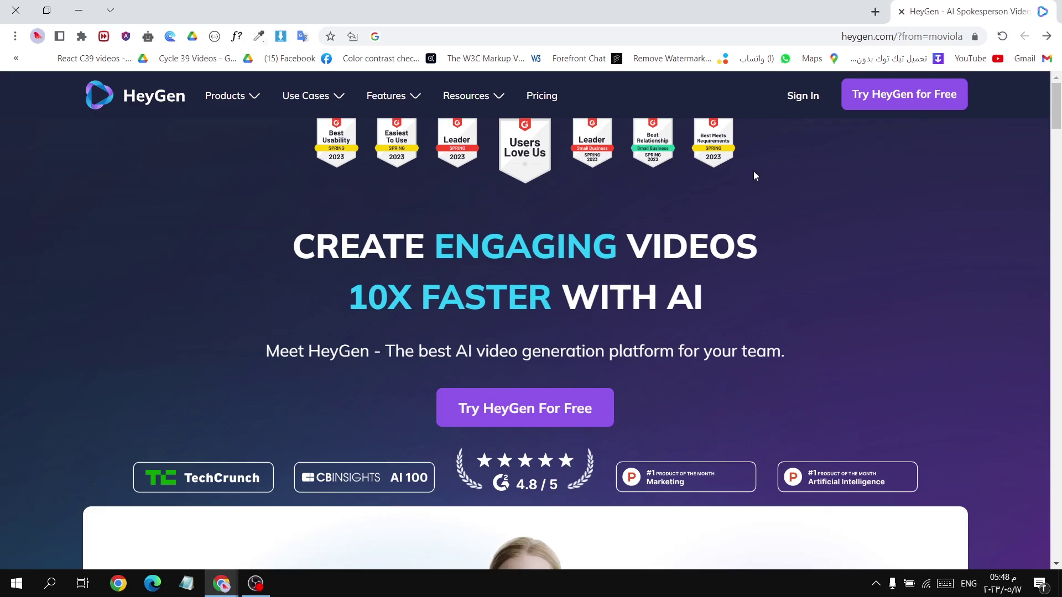
Step: Open HeyGen's pricing page and compare the plans, checking Essential at 20 minutes and Pro at 240 minutes against the Free plan's features
click(541, 96)
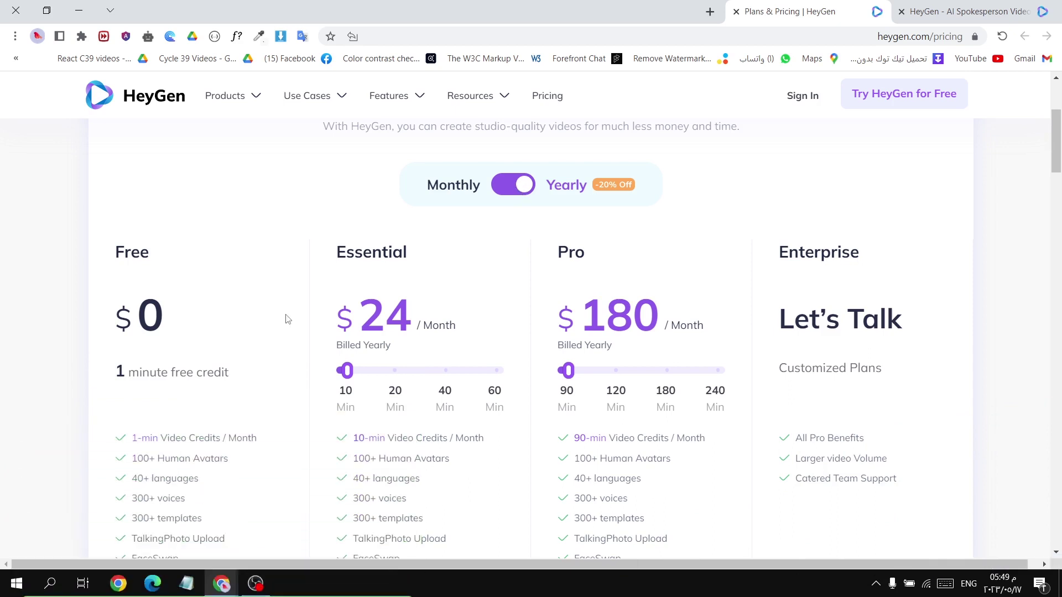
click(398, 370)
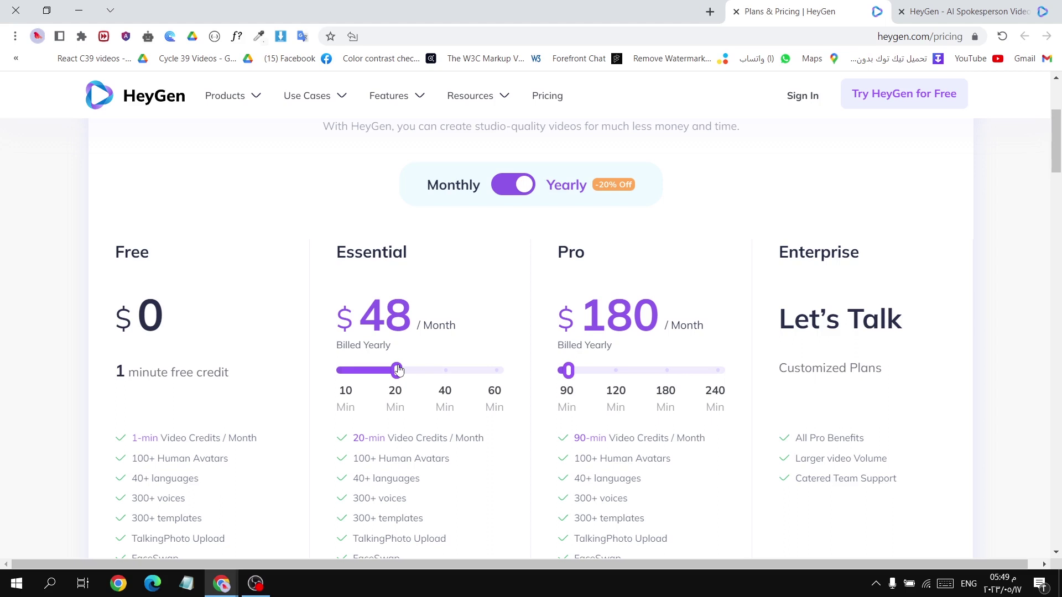
drag(399, 370, 257, 360)
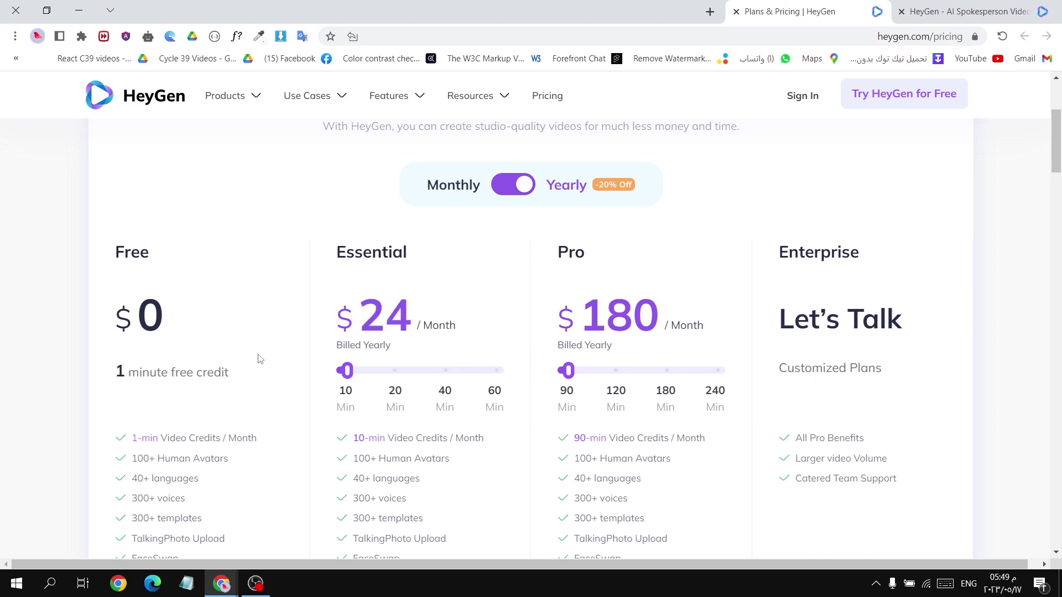
drag(567, 370, 722, 374)
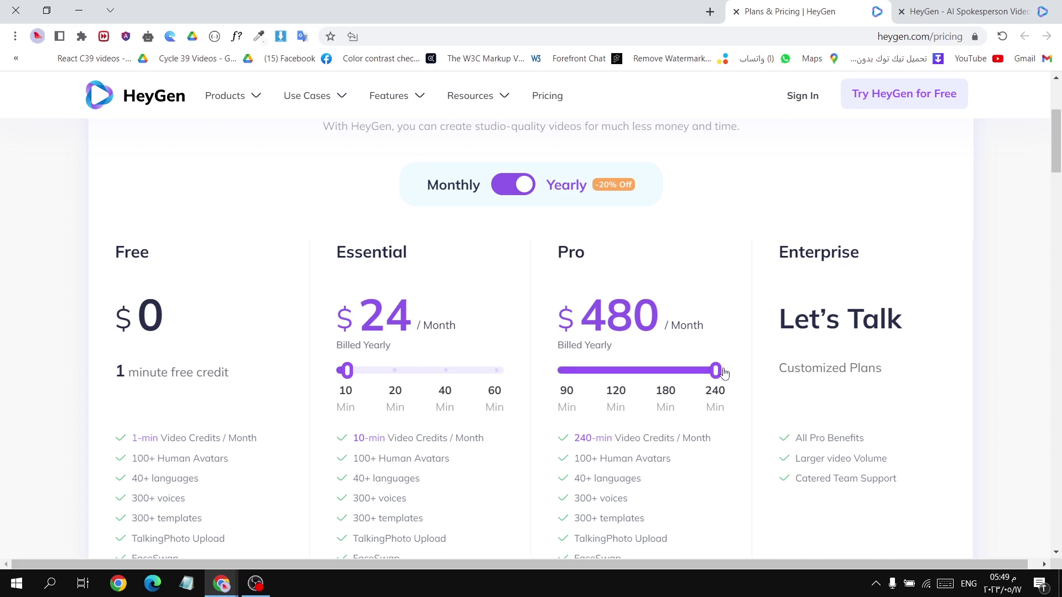
drag(690, 374, 501, 382)
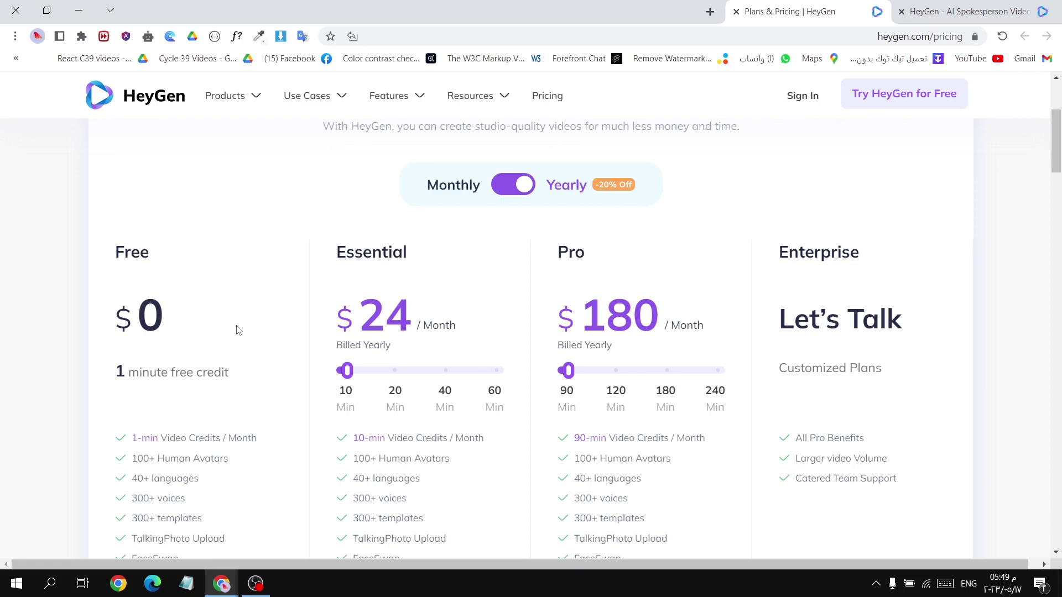
scroll(239, 331, down, 6)
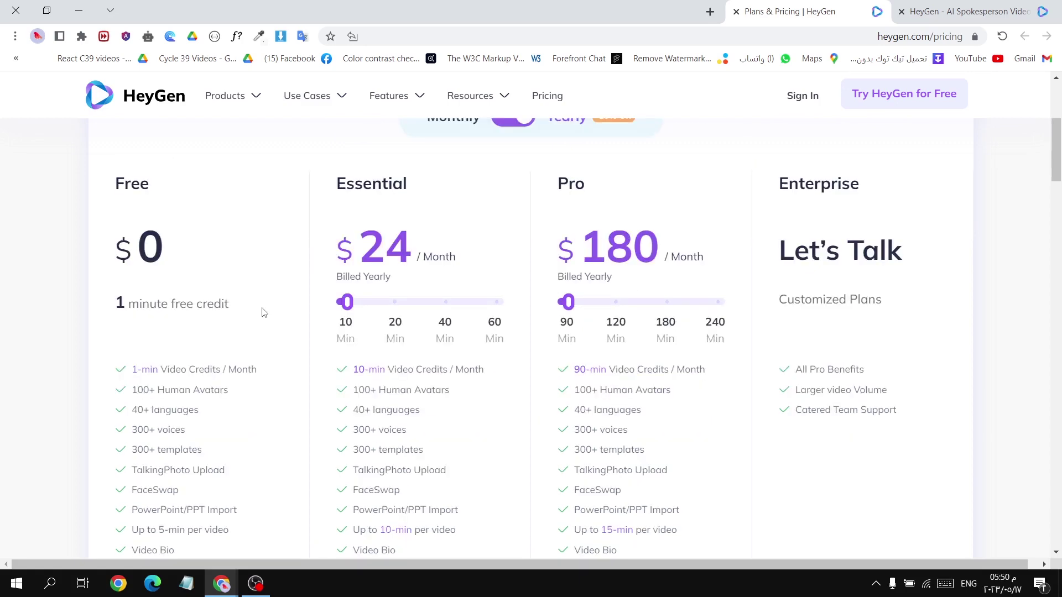
scroll(264, 309, up, 3)
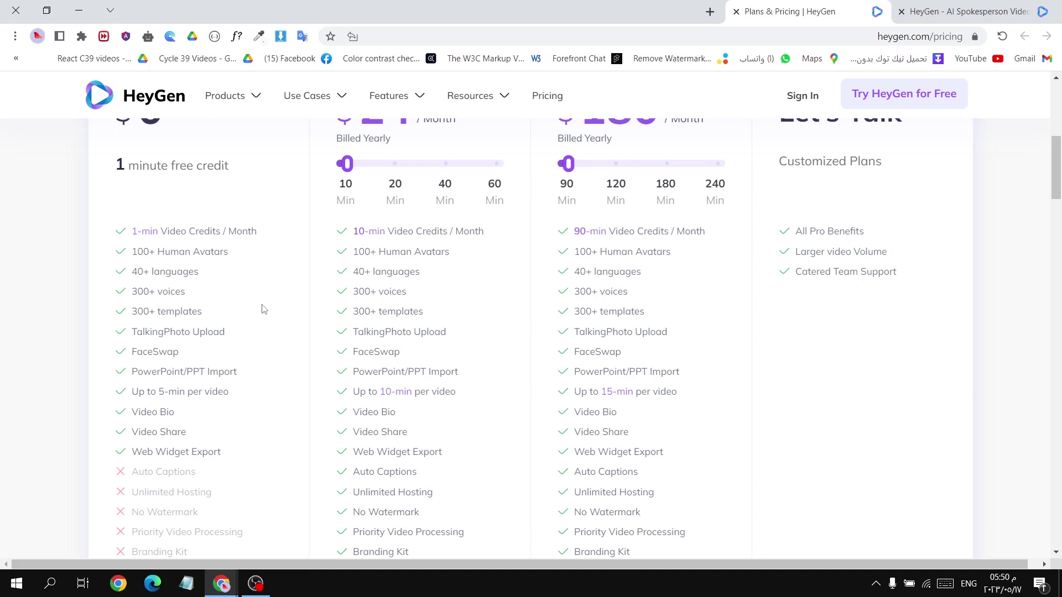
Step: Switch to the temp mail search results, open Temp Mail and copy the temporary e-mail address
key(alt+Tab)
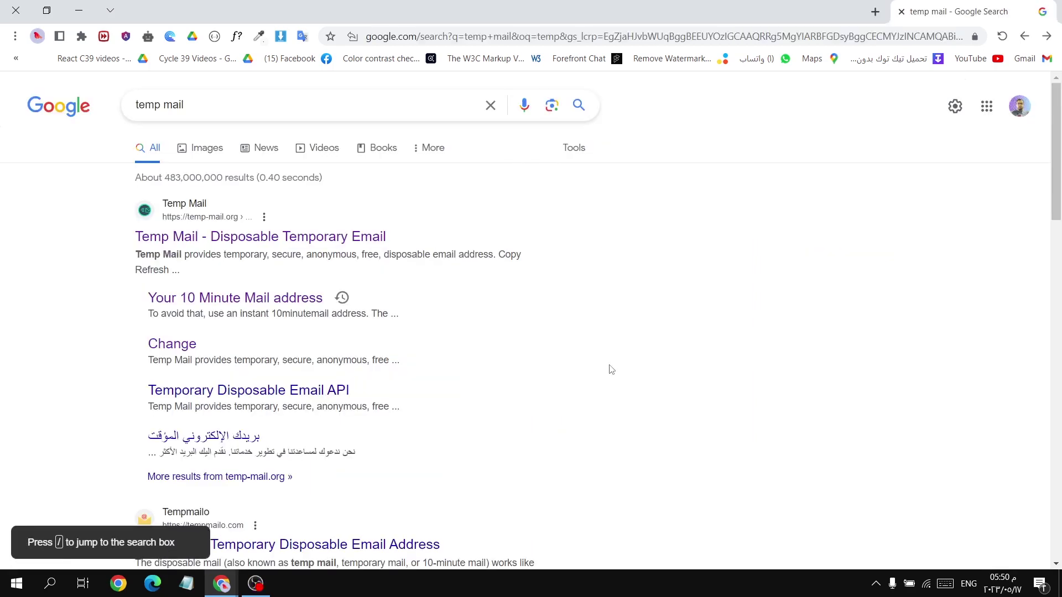
click(386, 245)
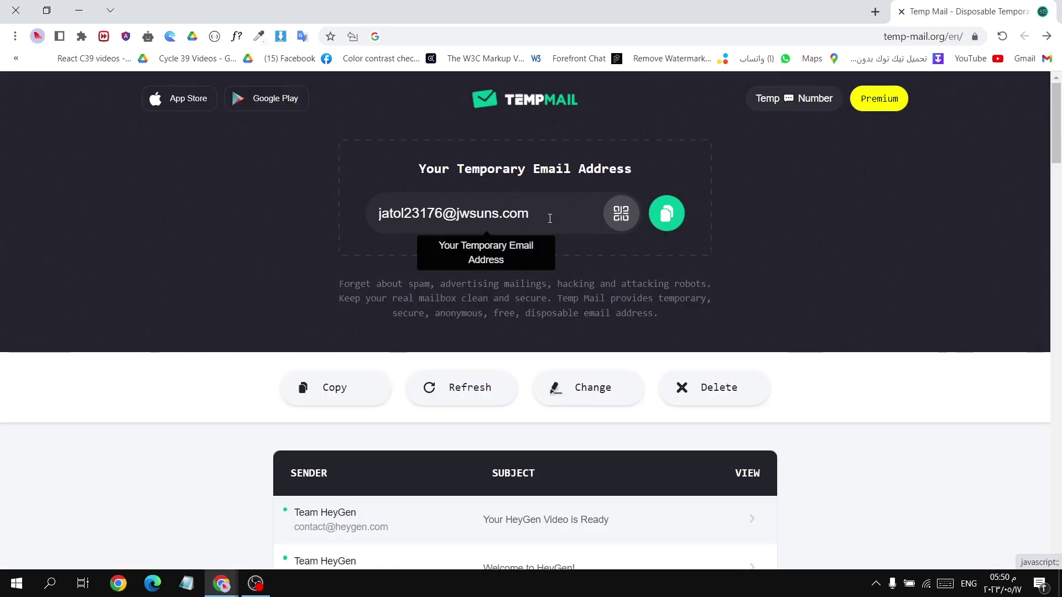
click(667, 213)
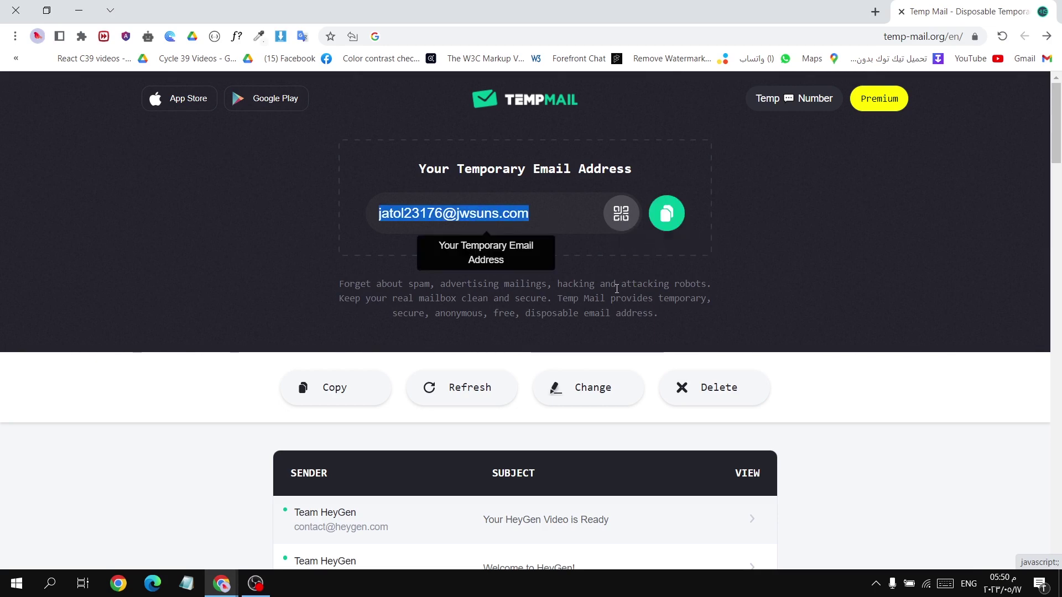
Step: Switch back to HeyGen, enter the temporary e-mail address in the sign-up form and request a verification code
key(alt+Tab)
click(797, 237)
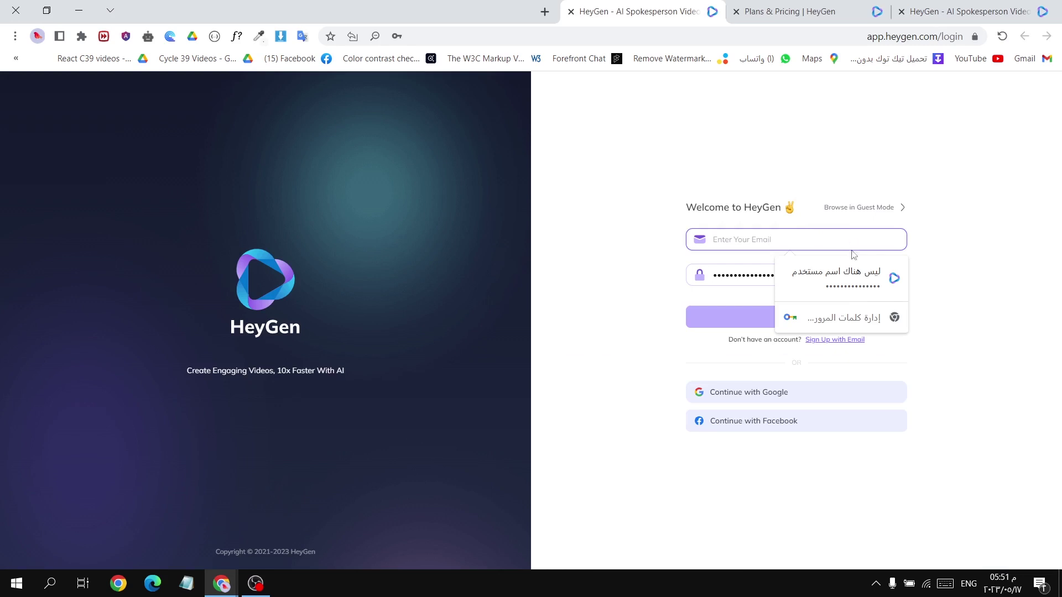
key(ctrl+v)
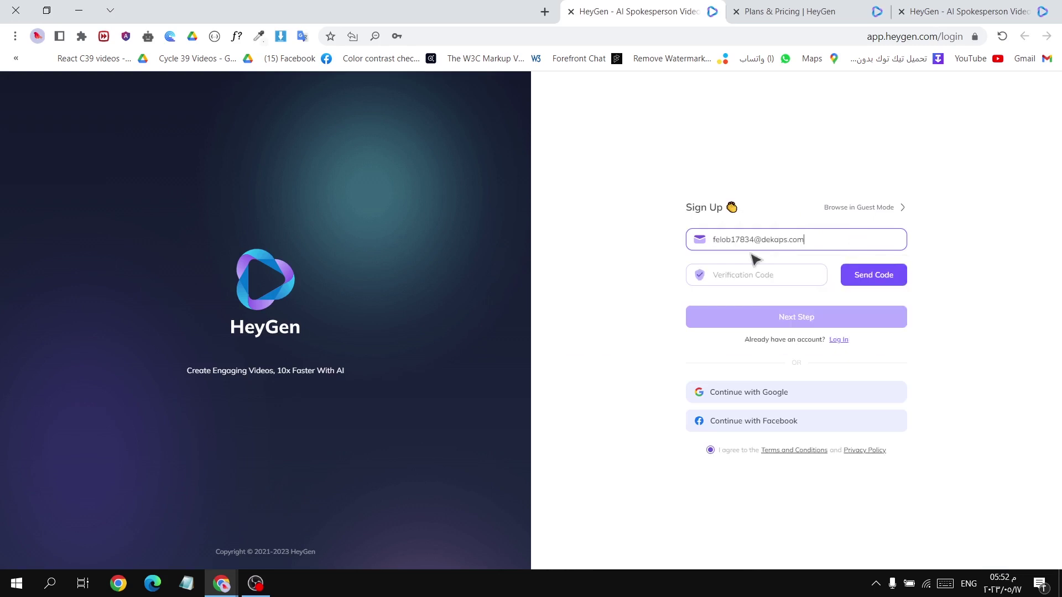
key(Return)
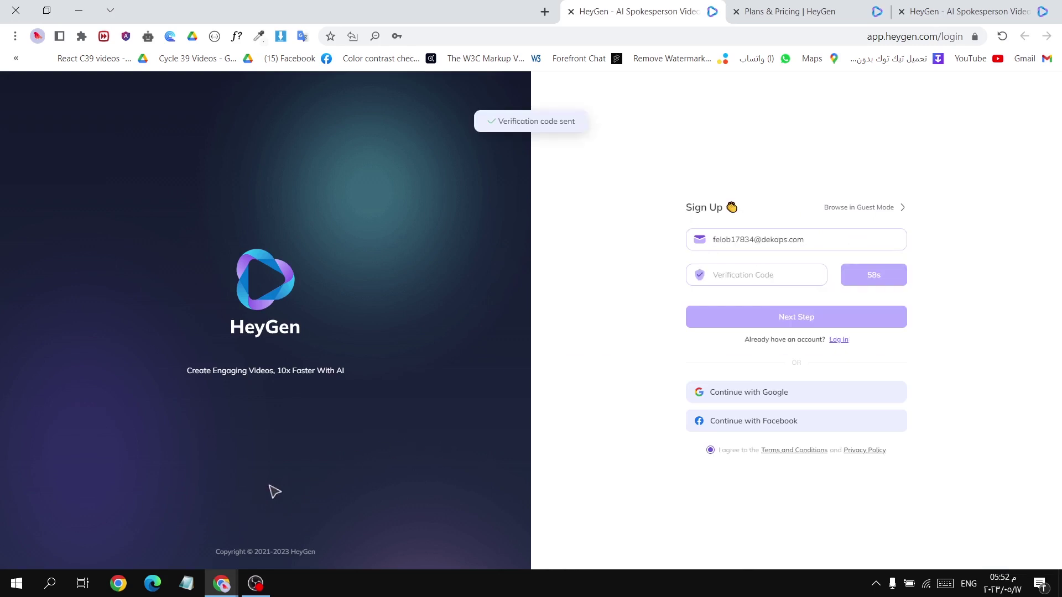
Step: Switch to the Temp Mail inbox, open HeyGen's verification message and copy the code in it
mouse_move(221, 584)
click(225, 526)
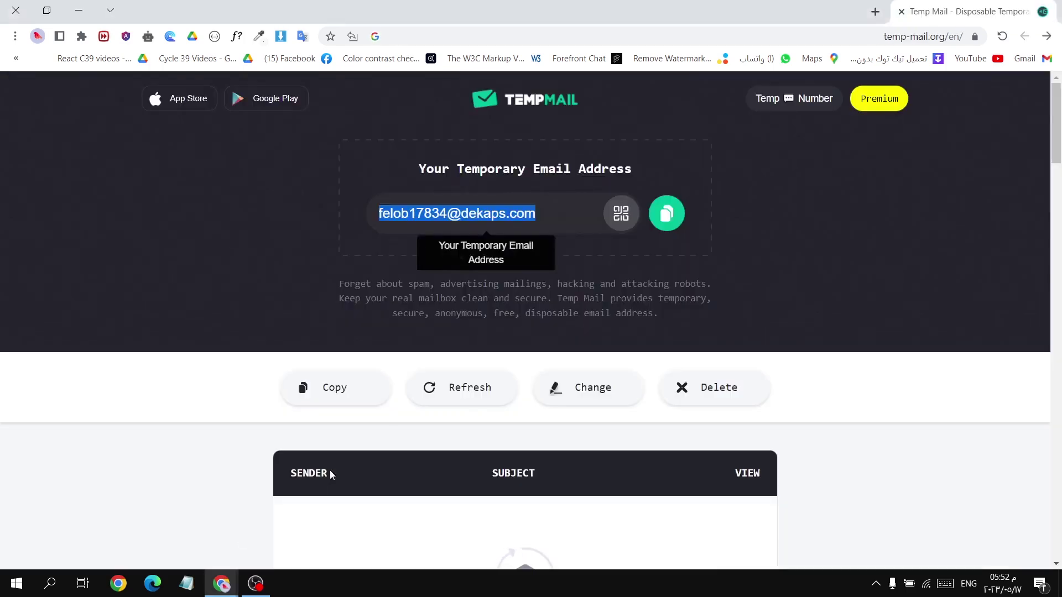
scroll(331, 475, down, 6)
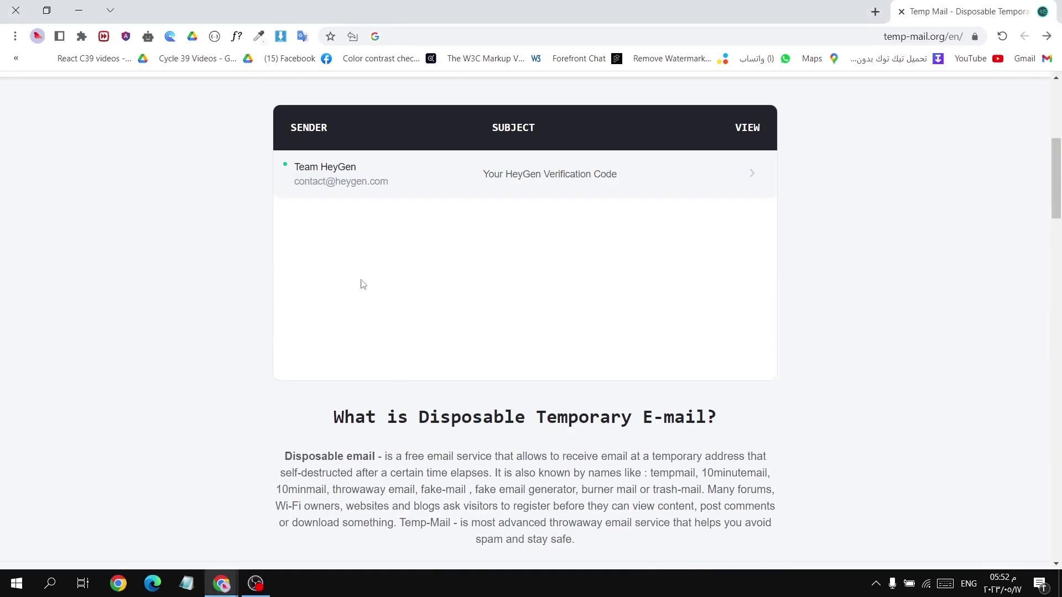
scroll(351, 190, up, 4)
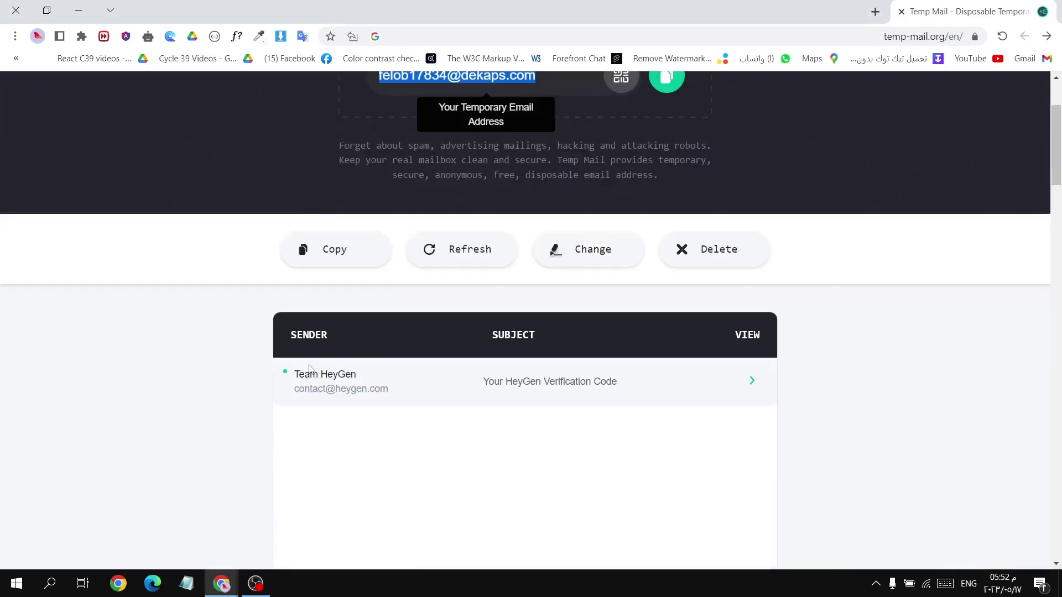
click(311, 374)
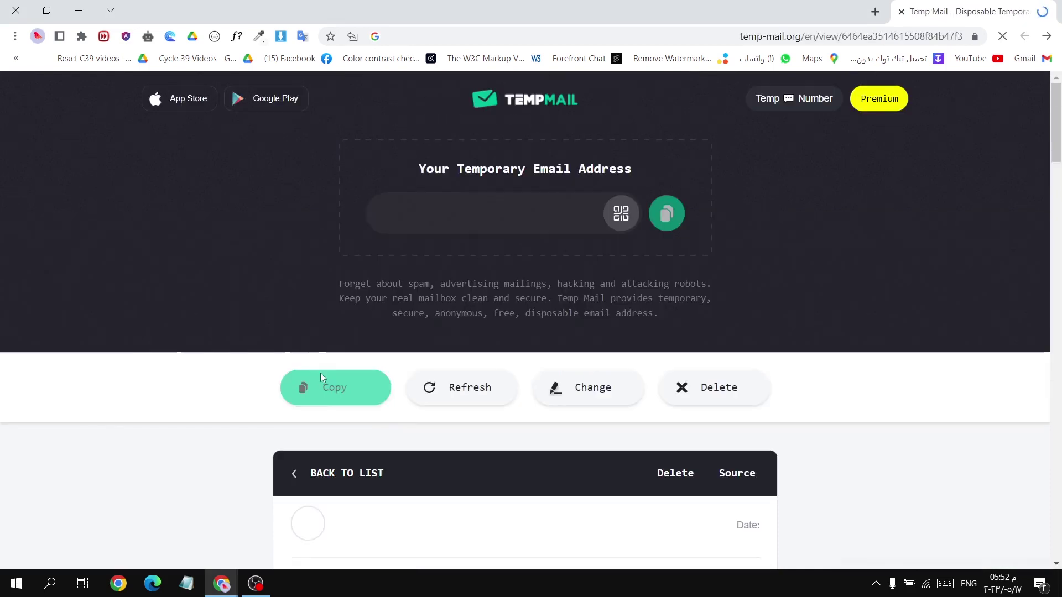
scroll(486, 326, down, 10)
drag(449, 331, 618, 346)
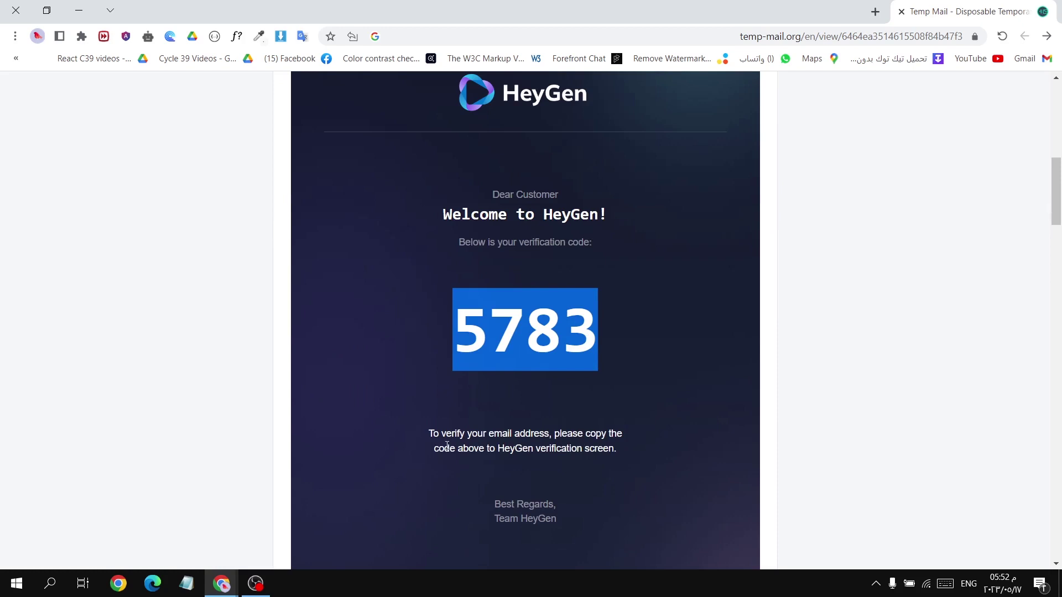
Step: Return to the HeyGen sign-up form, paste the verification code and continue to the password step
mouse_move(221, 583)
click(72, 520)
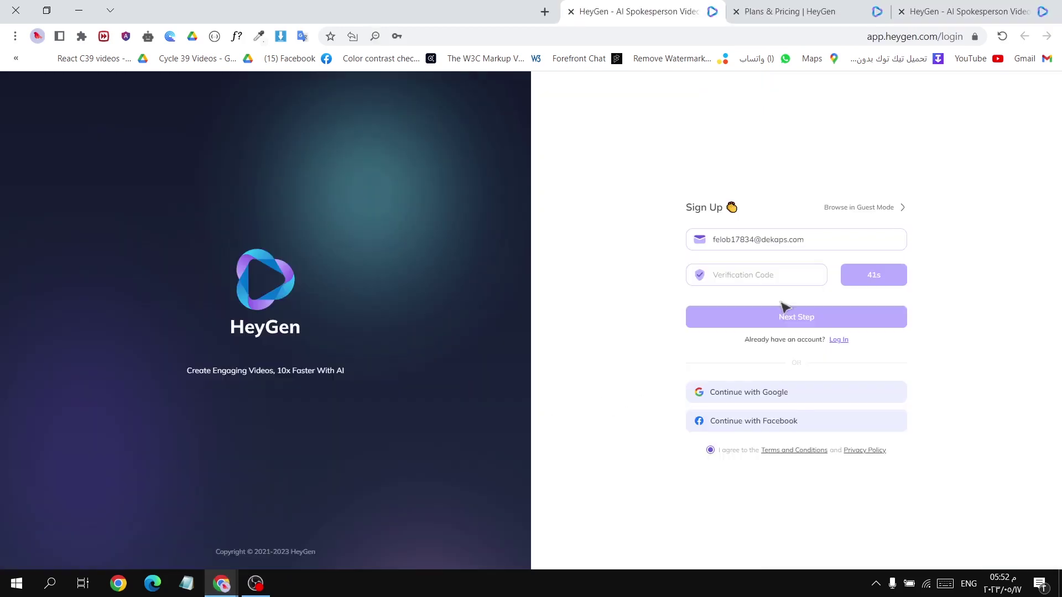
click(782, 274)
key(ctrl+v)
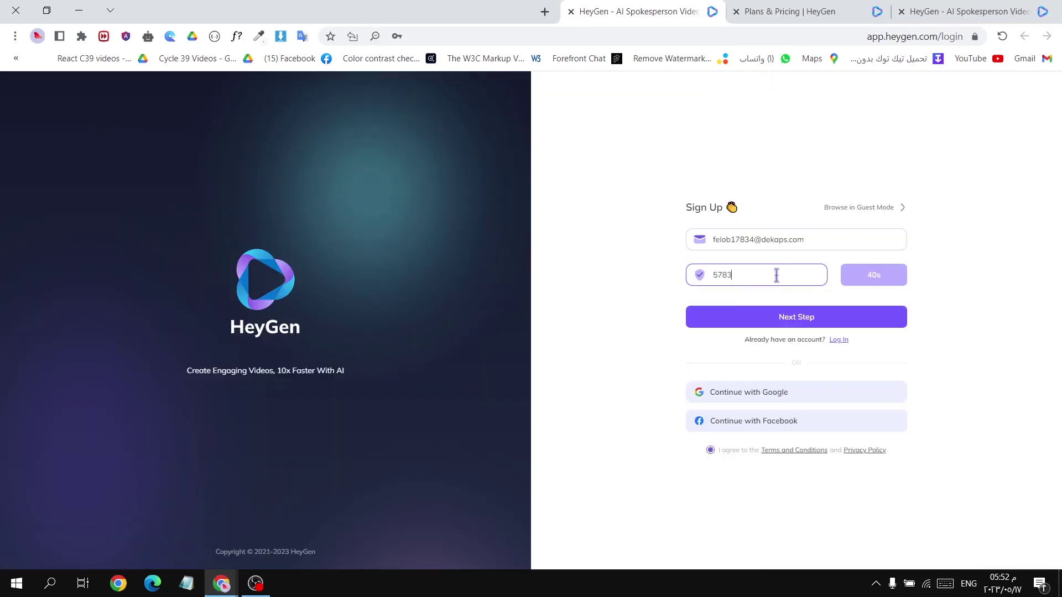
click(741, 314)
Step: Fill in and confirm the new account password using the browser's suggested strong password, and complete the registration
click(606, 298)
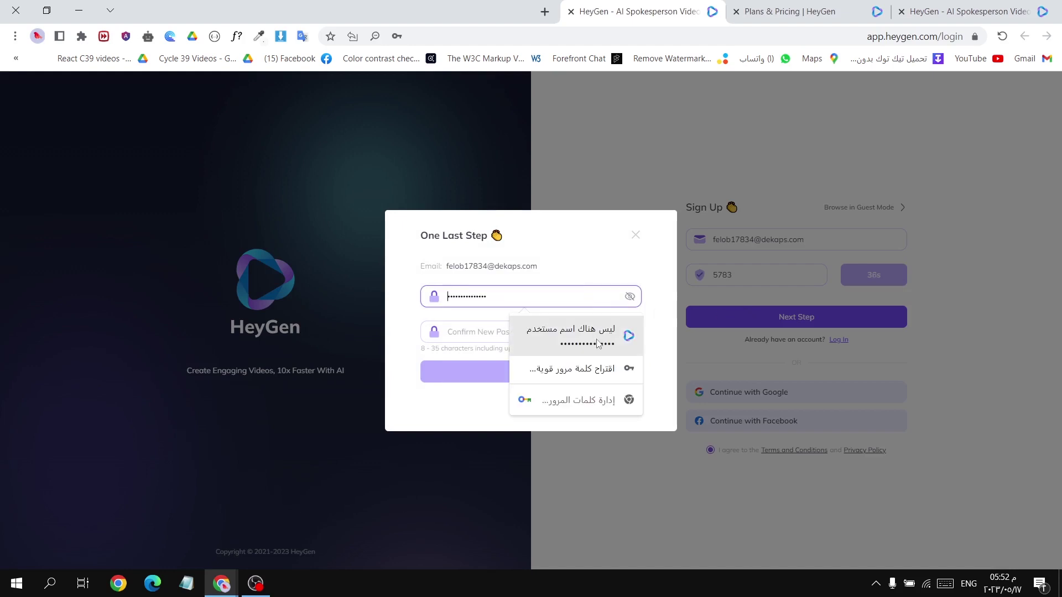
click(586, 368)
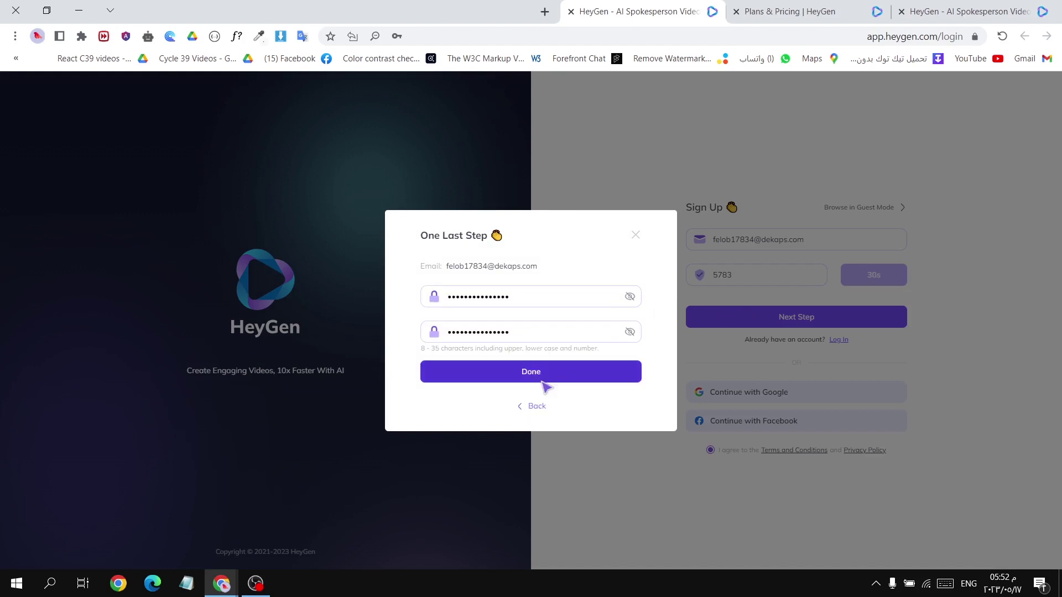
click(548, 376)
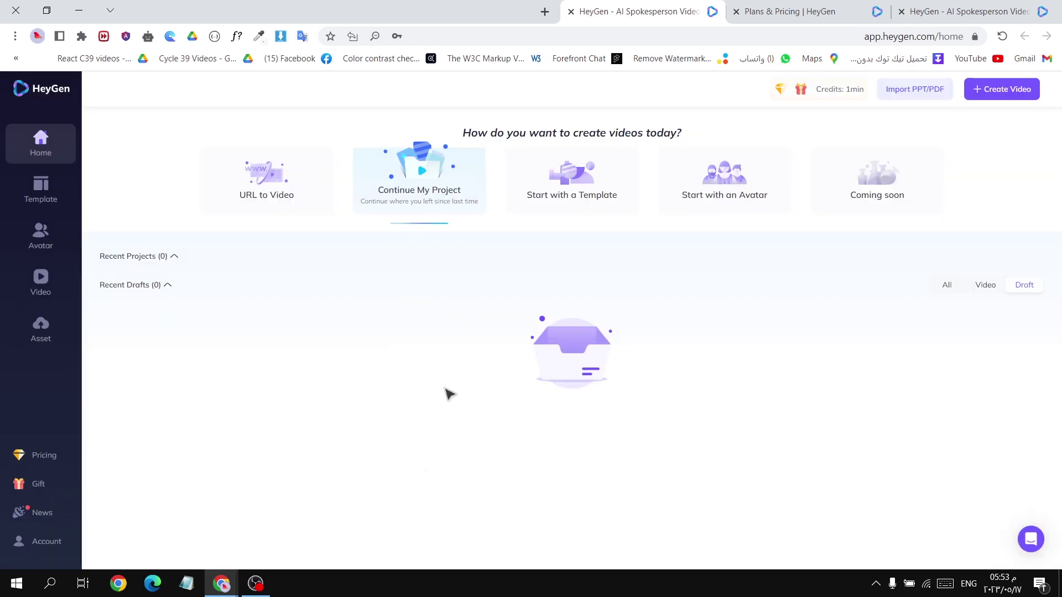
Step: Show all recent items on the home page, and open the video template library to browse its landscape templates
click(944, 285)
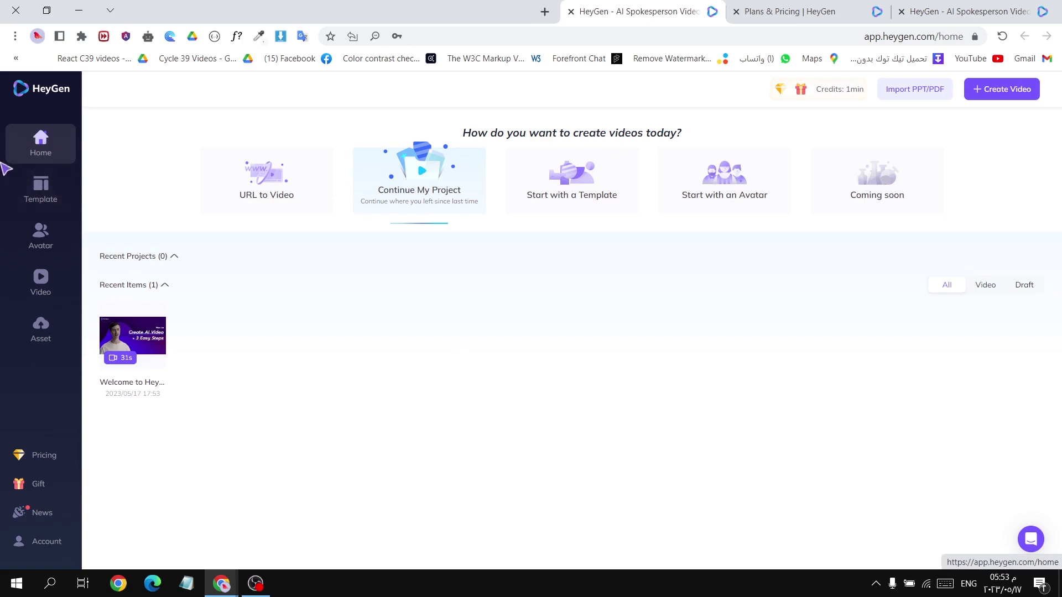
click(59, 180)
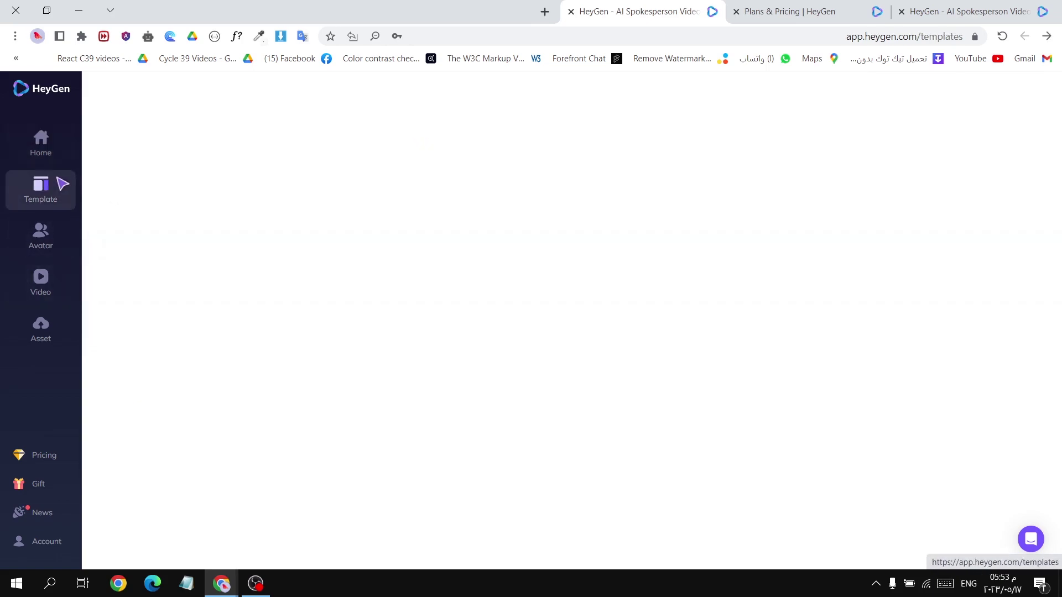
scroll(319, 439, down, 3)
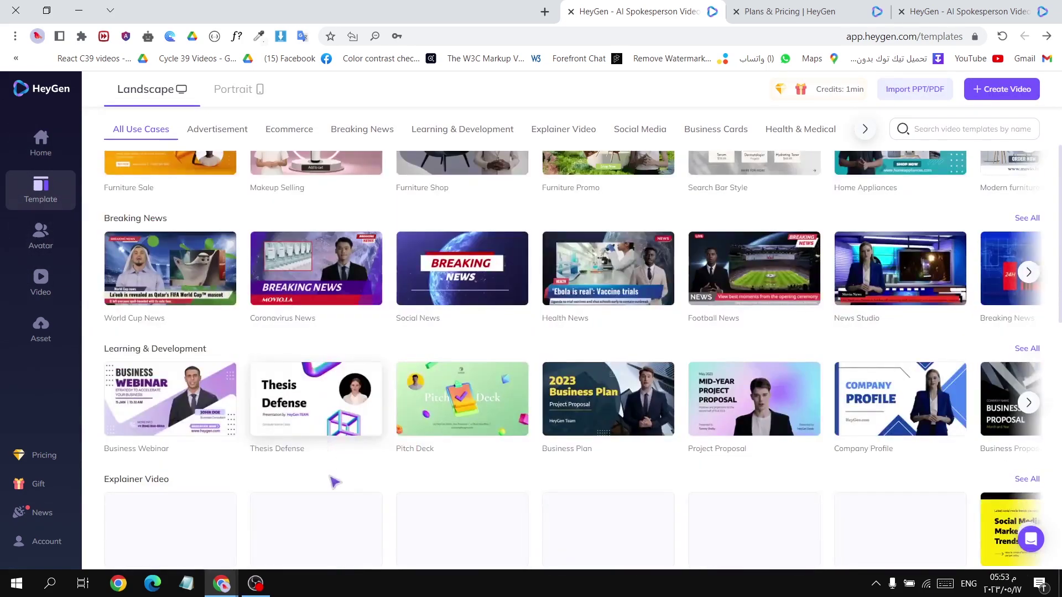
Step: Look through the landscape video templates in every category, from Advertisement down to Others
scroll(343, 487, down, 2)
scroll(365, 431, down, 4)
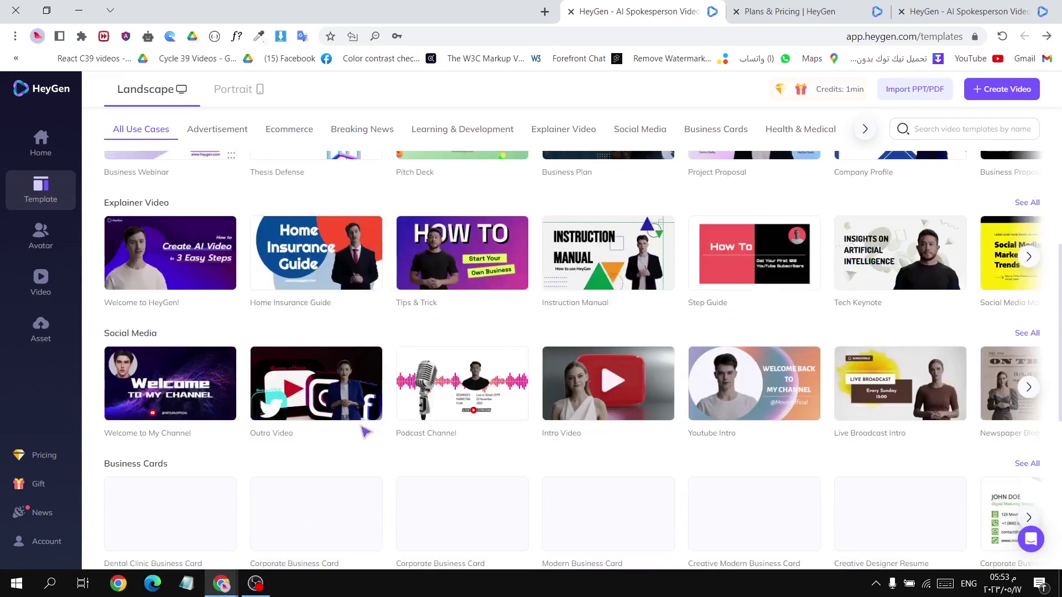
scroll(375, 460, down, 3)
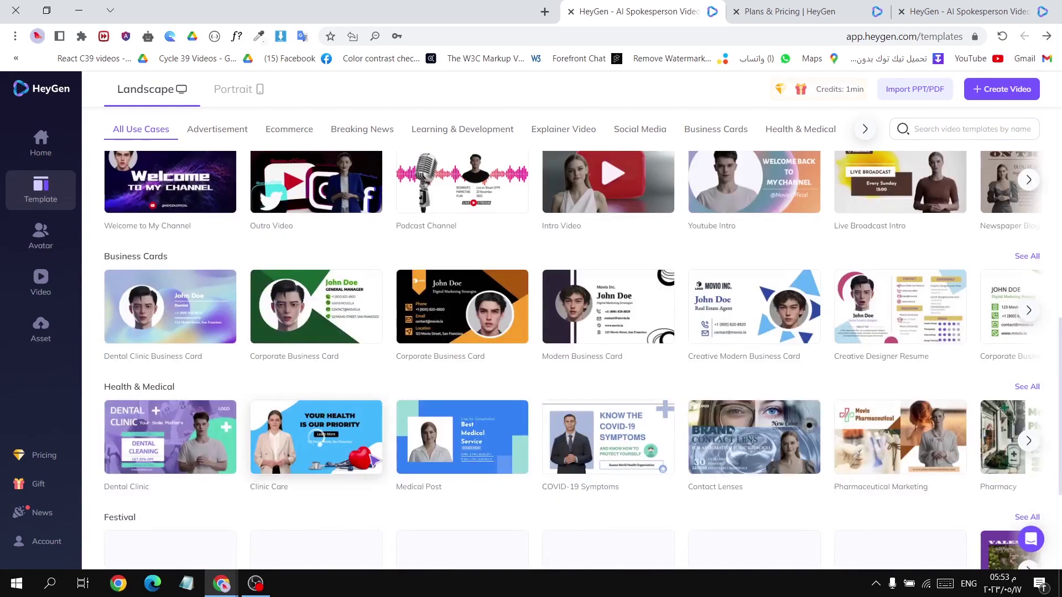
scroll(375, 460, down, 1)
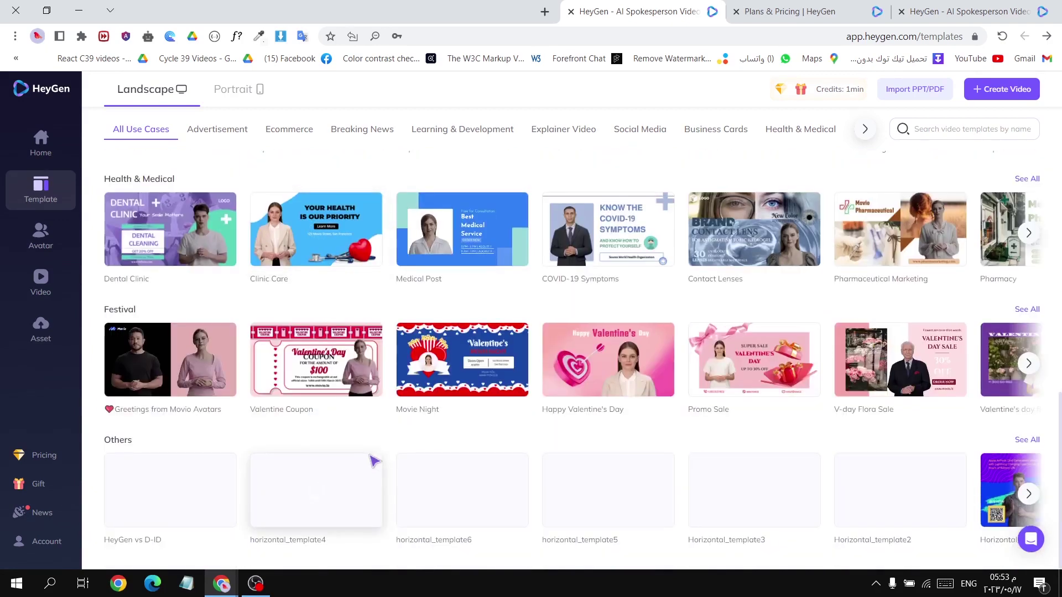
scroll(376, 460, up, 4)
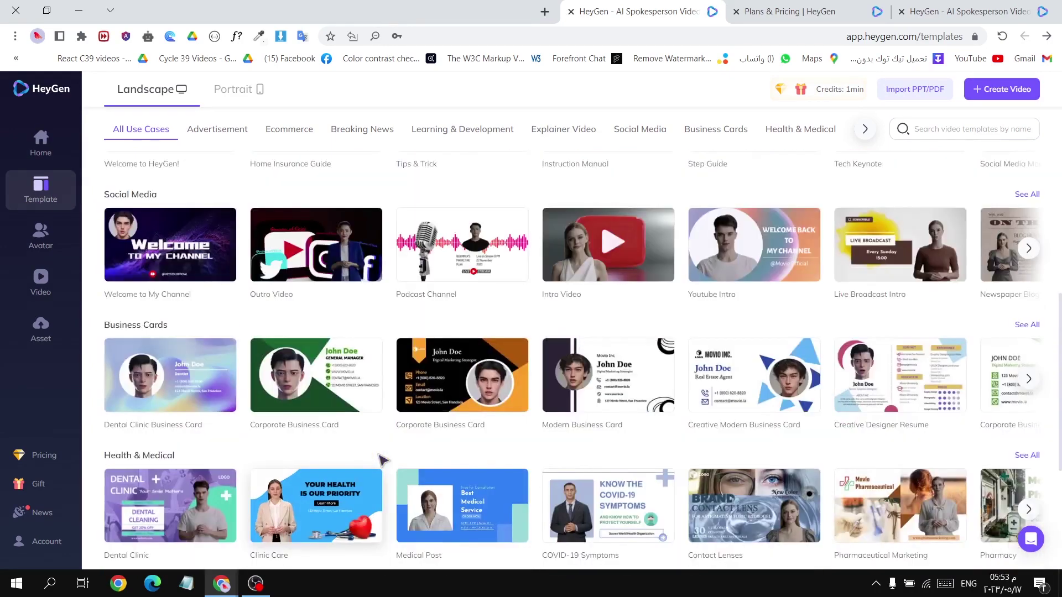
scroll(381, 460, up, 2)
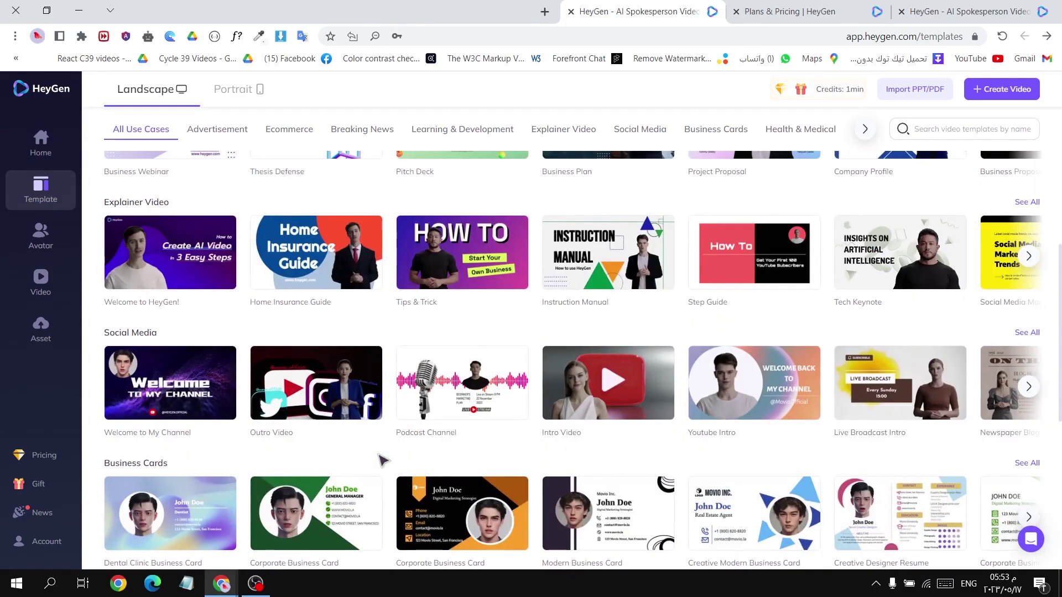
scroll(382, 460, up, 4)
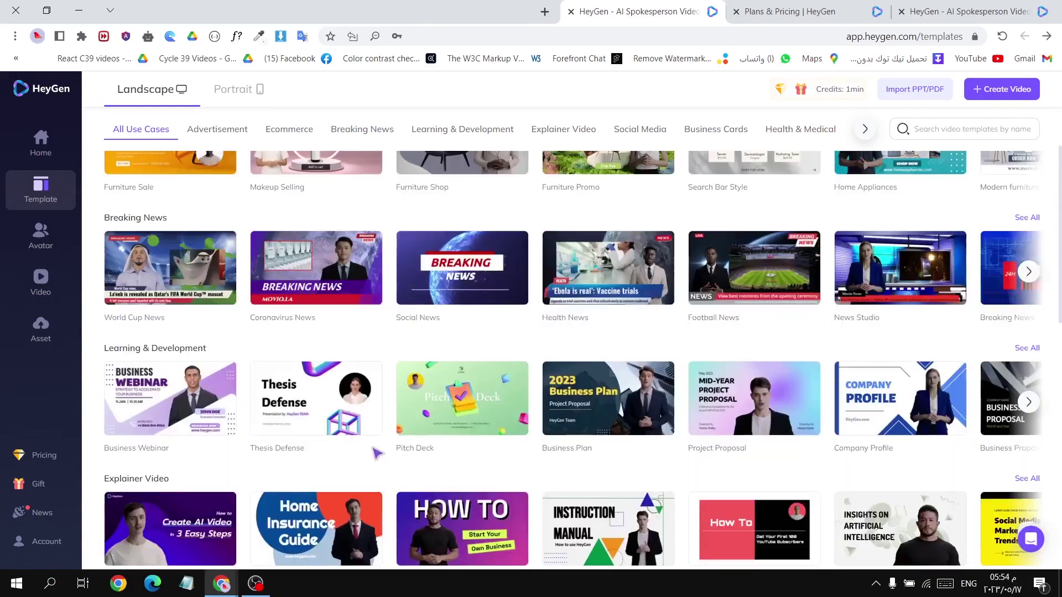
scroll(390, 428, up, 3)
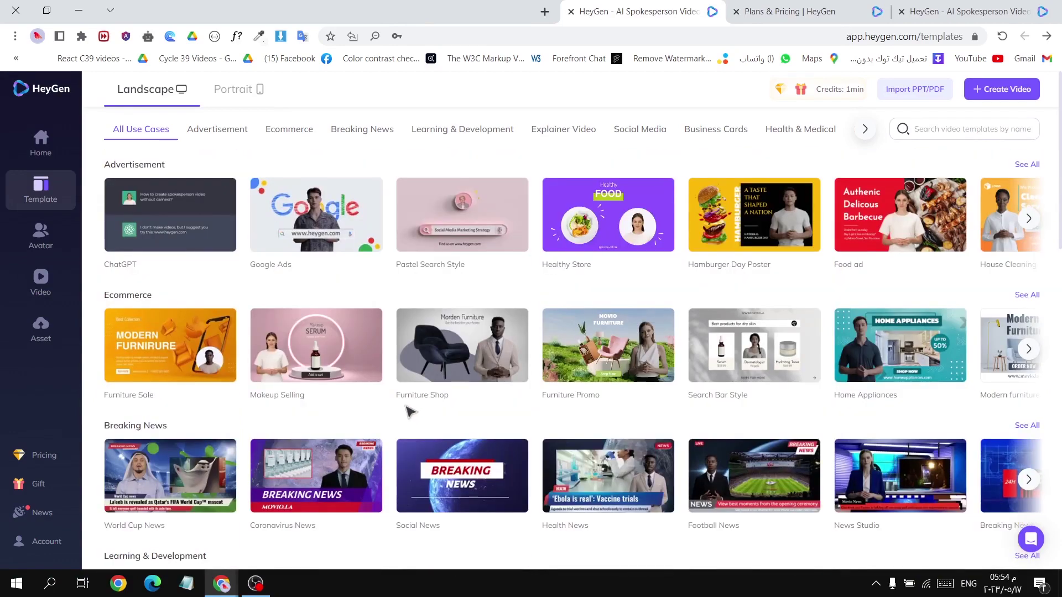
scroll(416, 410, down, 5)
scroll(750, 394, down, 8)
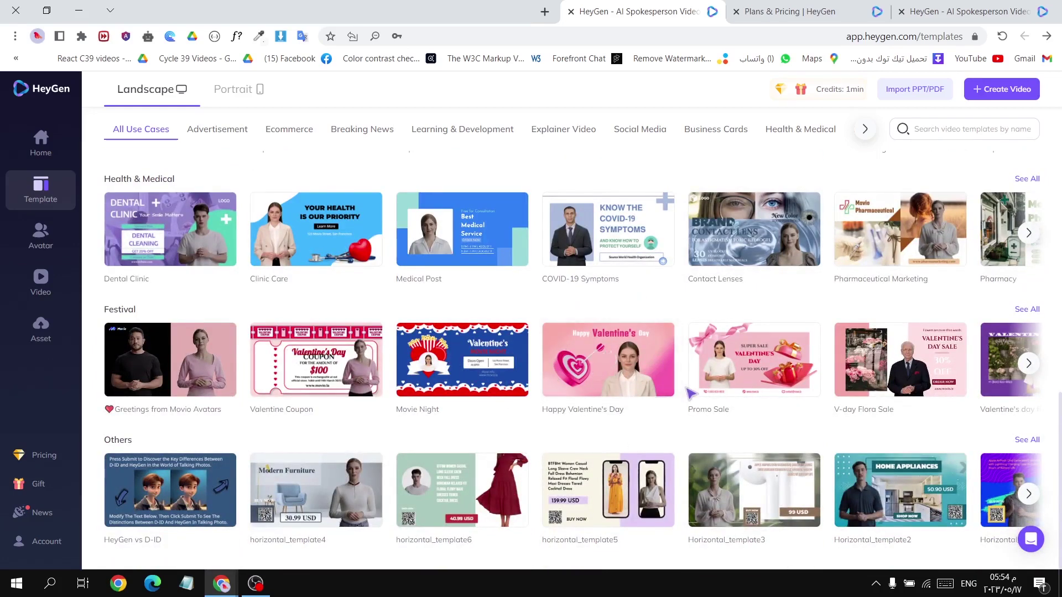
scroll(656, 430, up, 1)
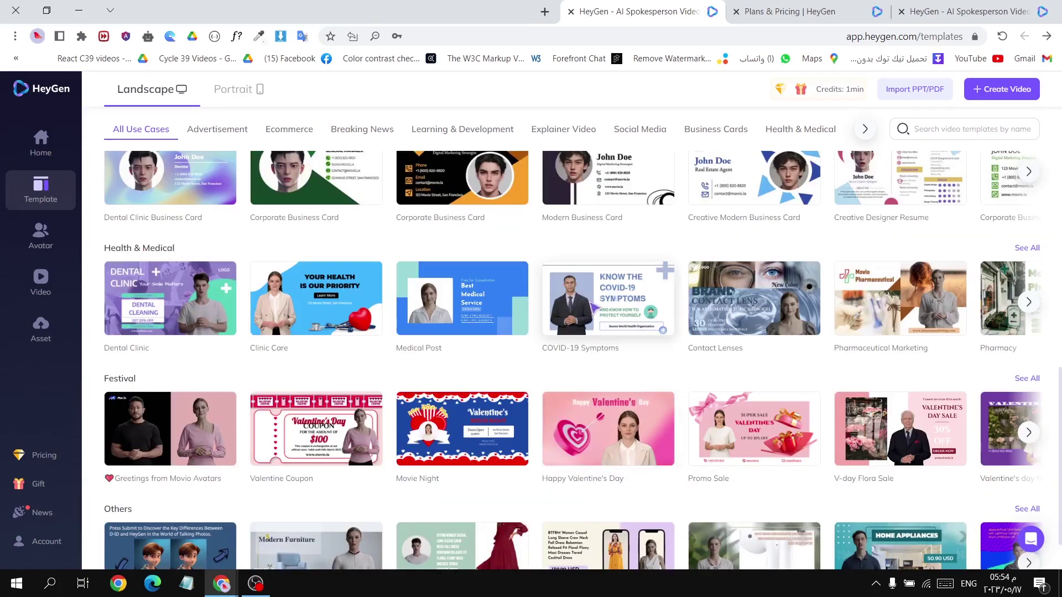
scroll(590, 312, up, 3)
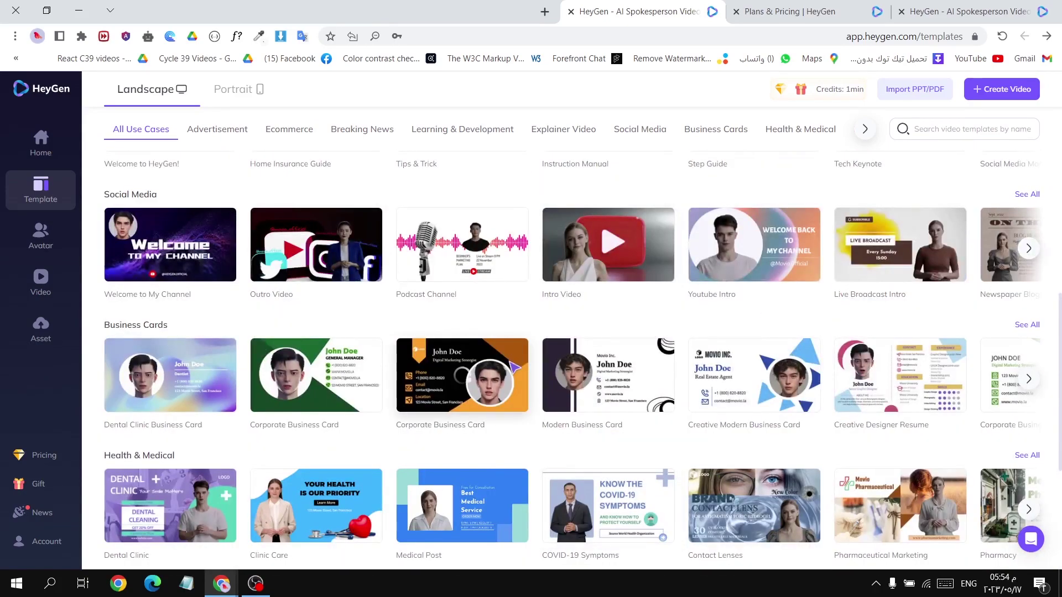
scroll(515, 368, down, 4)
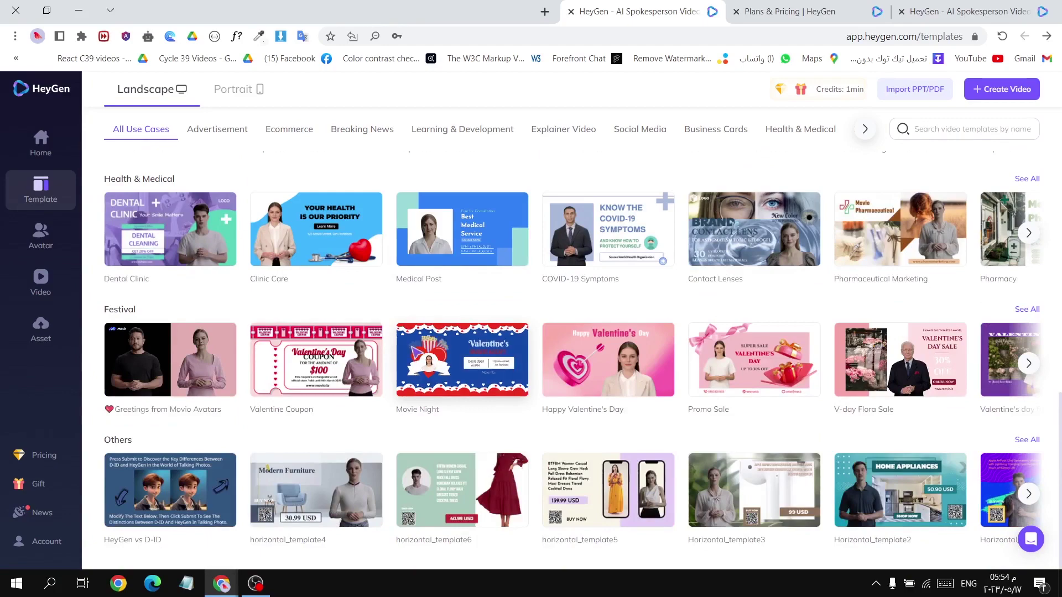
scroll(404, 364, up, 4)
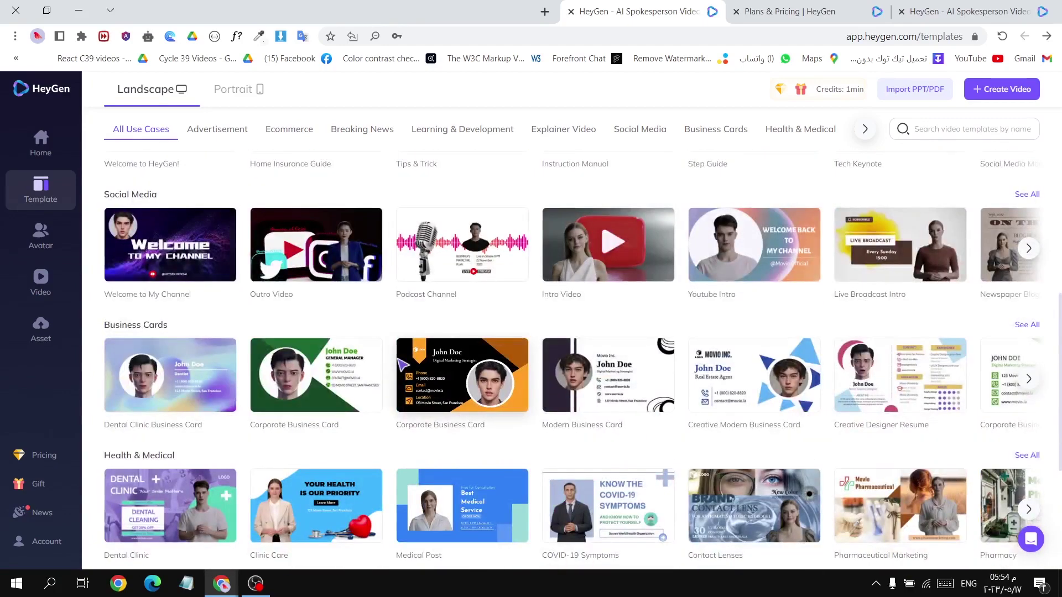
Step: Preview the Outro Video template among the Social Media templates, try starting a video from it, and return to the template library
click(341, 253)
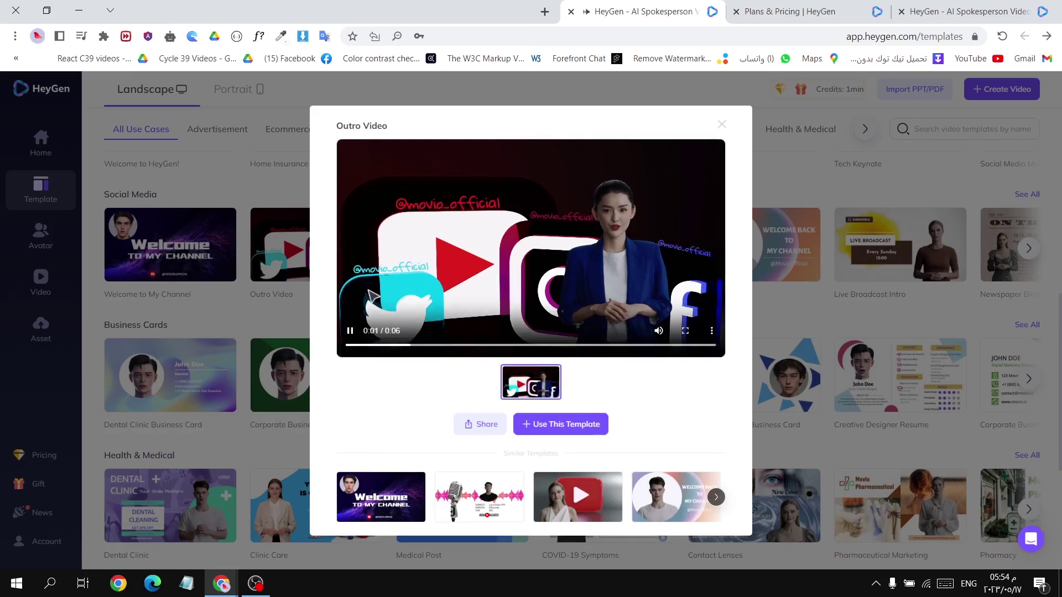
click(578, 429)
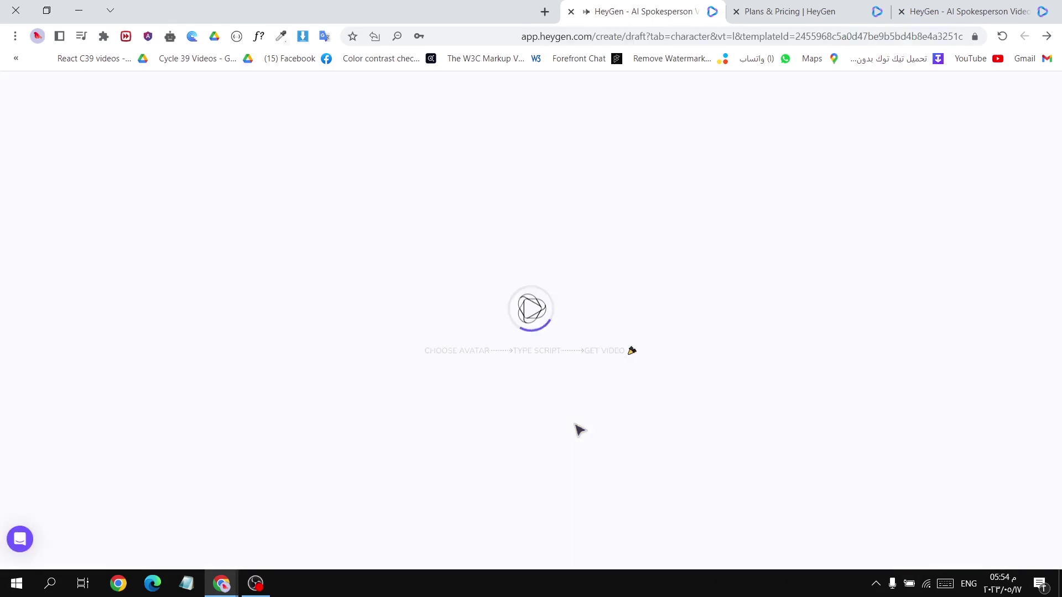
click(797, 4)
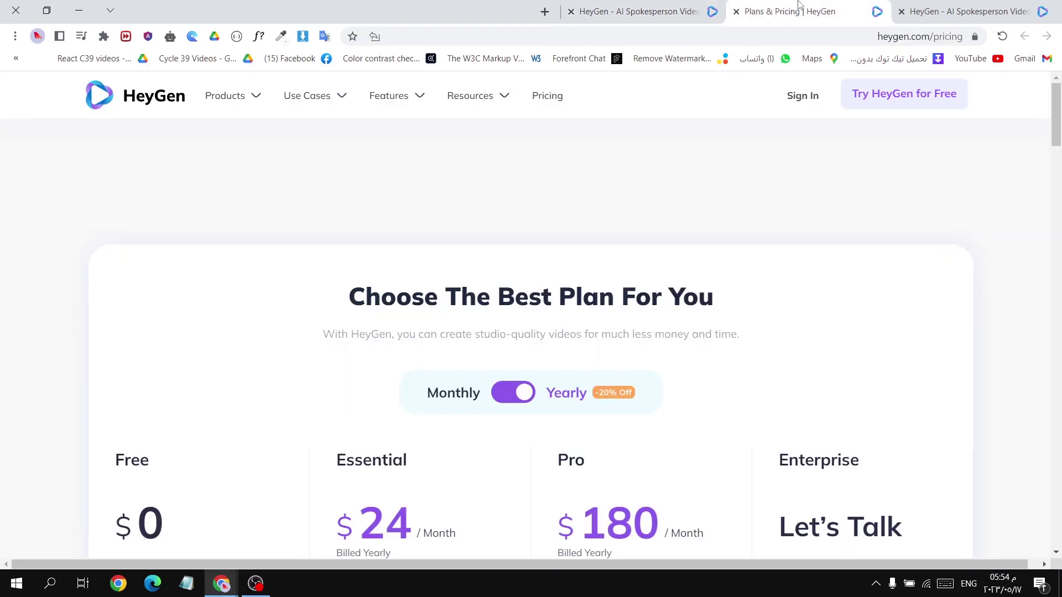
click(630, 5)
click(1047, 36)
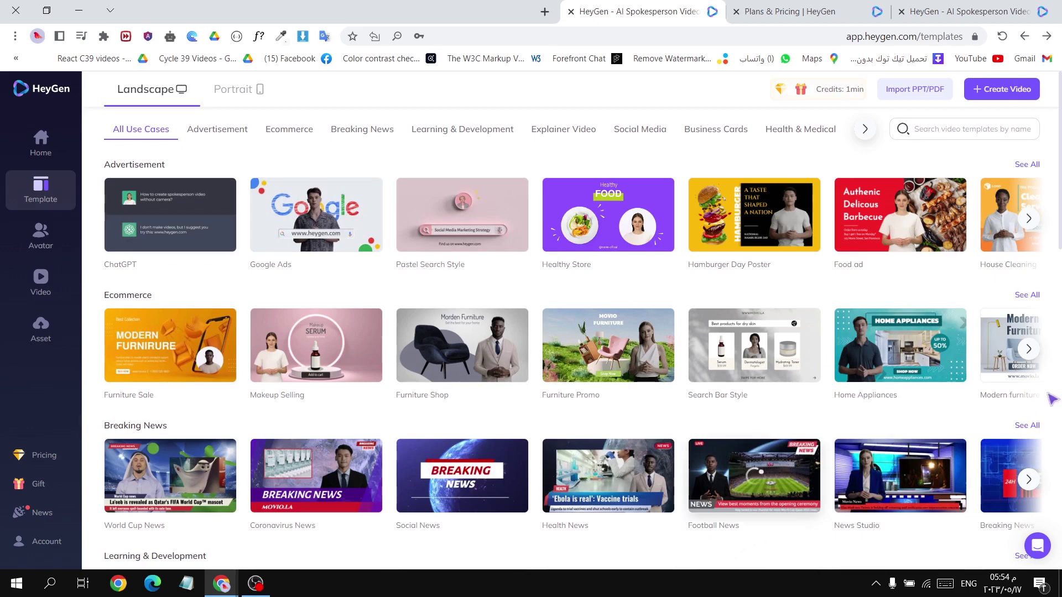
Step: Create a blank portrait video and place the Avatar Pro woman in the white T-shirt on its canvas
click(1028, 90)
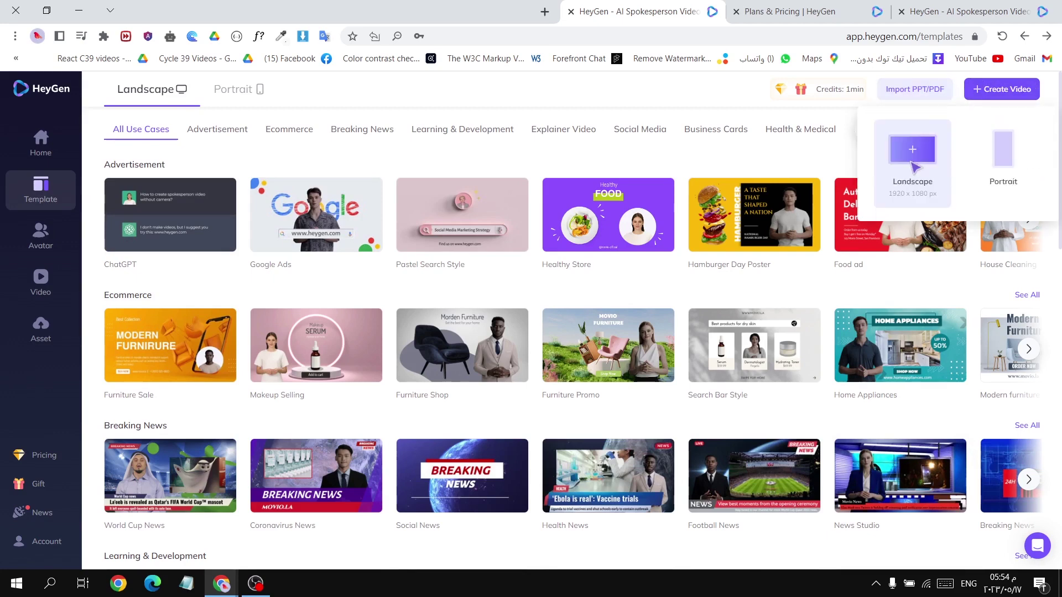
click(994, 153)
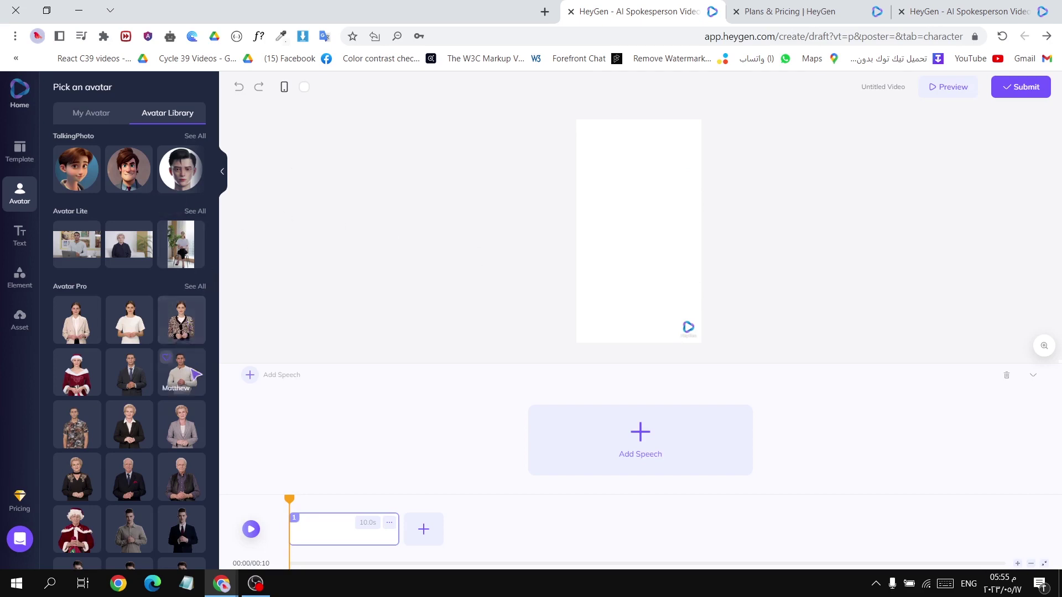
scroll(190, 326, down, 1)
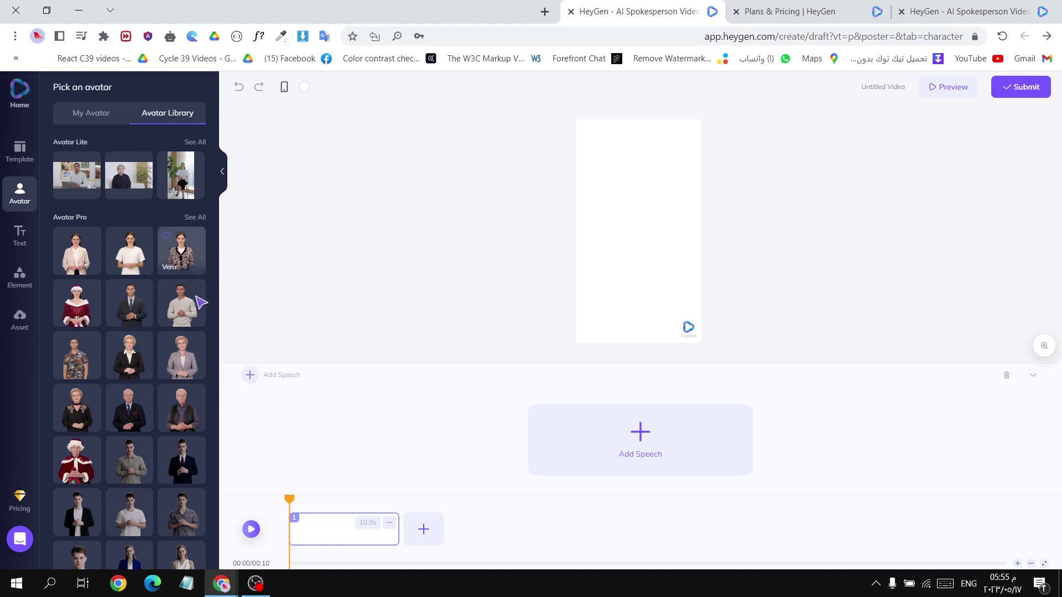
click(139, 246)
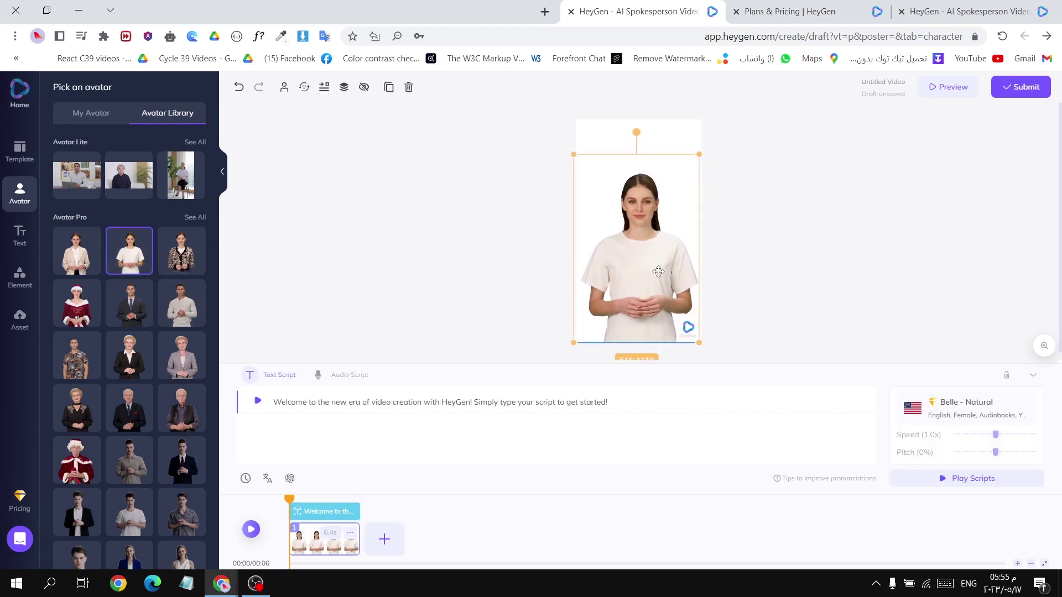
drag(578, 280, 571, 280)
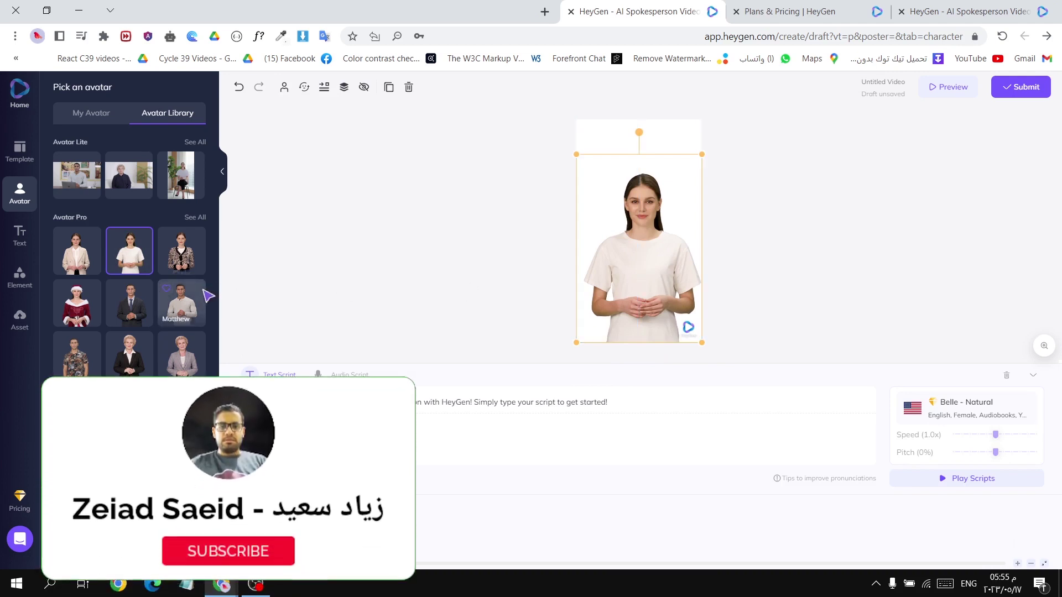
Step: Try the man in the light knit sweater and the man in the dark suit as the video's Avatar Pro presenter
click(202, 293)
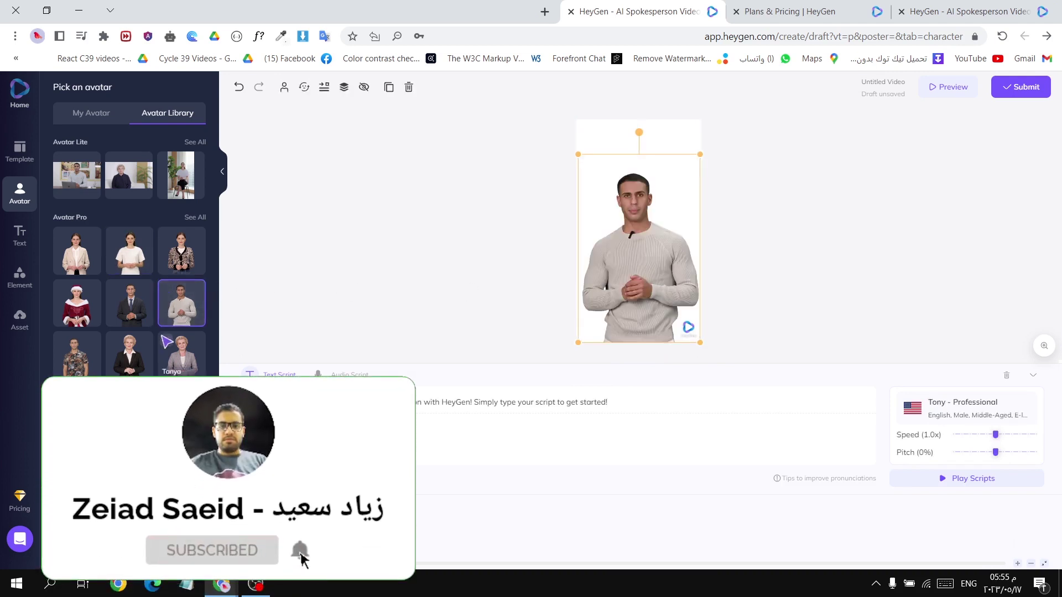
scroll(166, 340, down, 3)
scroll(165, 299, down, 5)
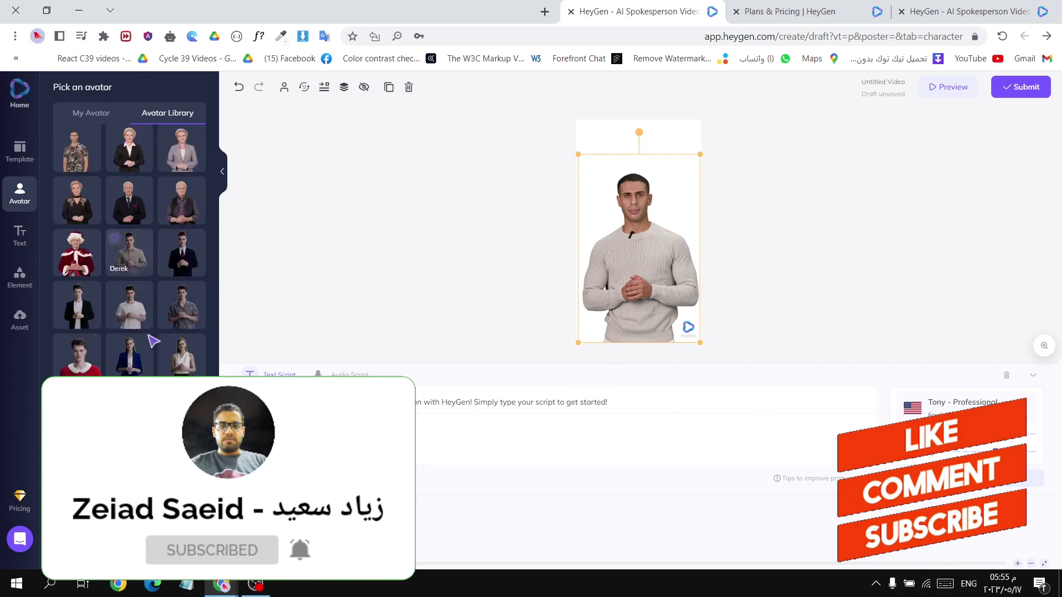
scroll(156, 444, down, 4)
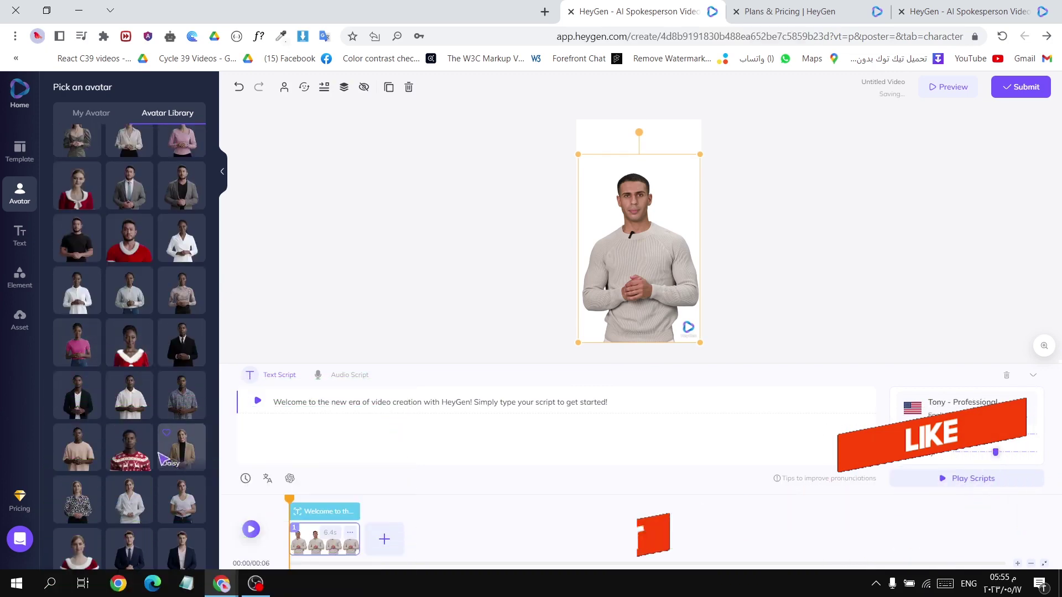
scroll(202, 317, up, 10)
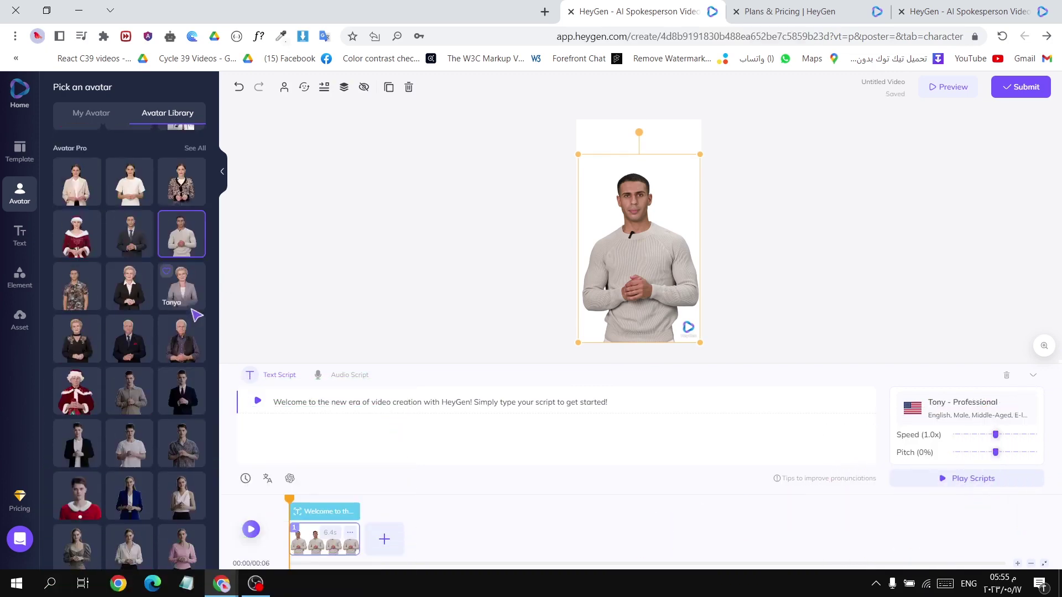
click(149, 482)
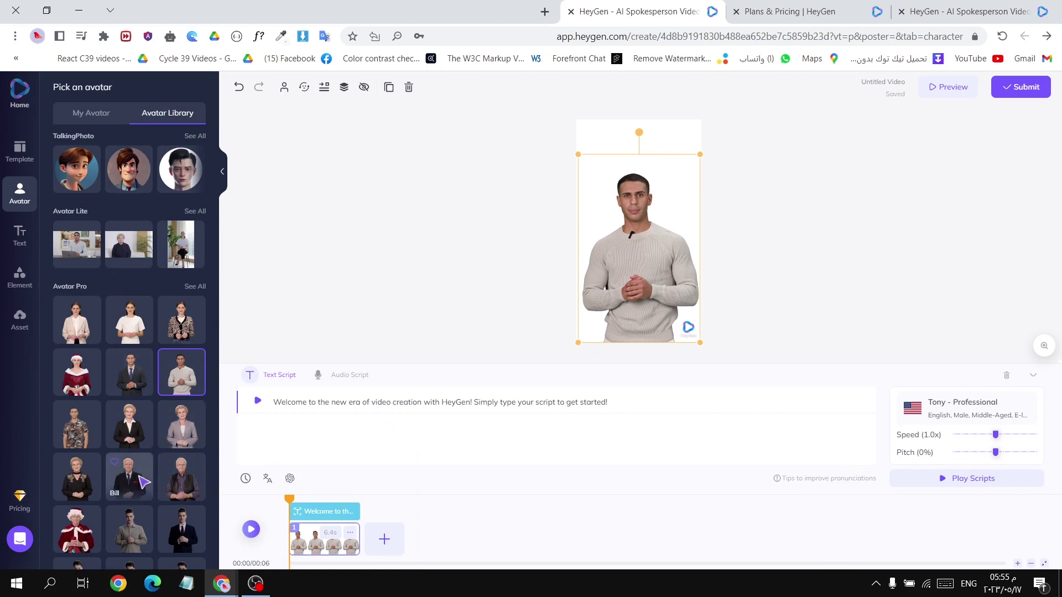
click(203, 537)
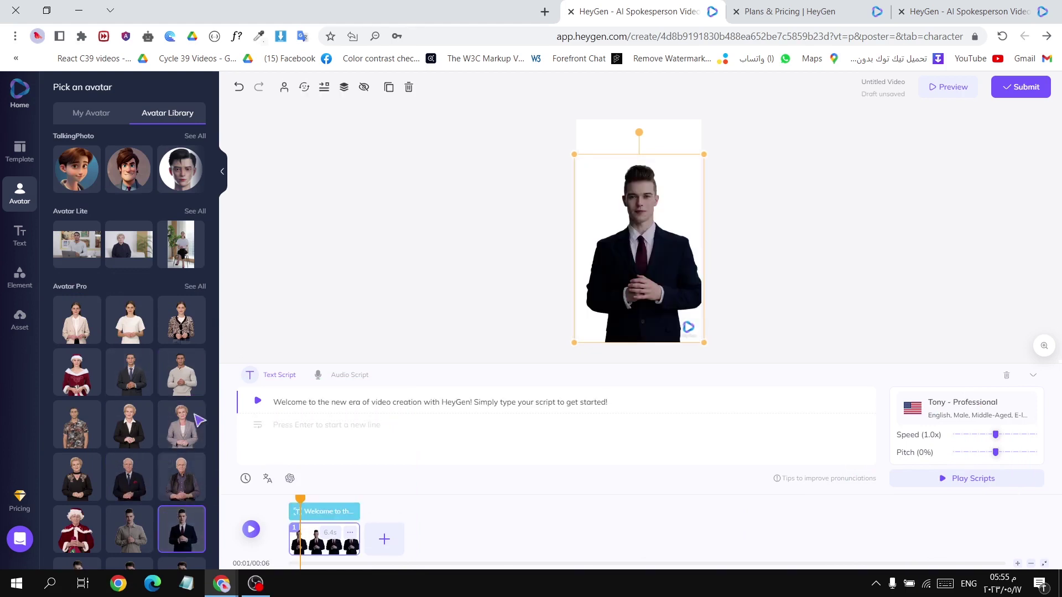
Step: Mark and unmark the grey-blazer avatar as a favorite, and switch the presenter to the woman in the beige blazer
click(166, 410)
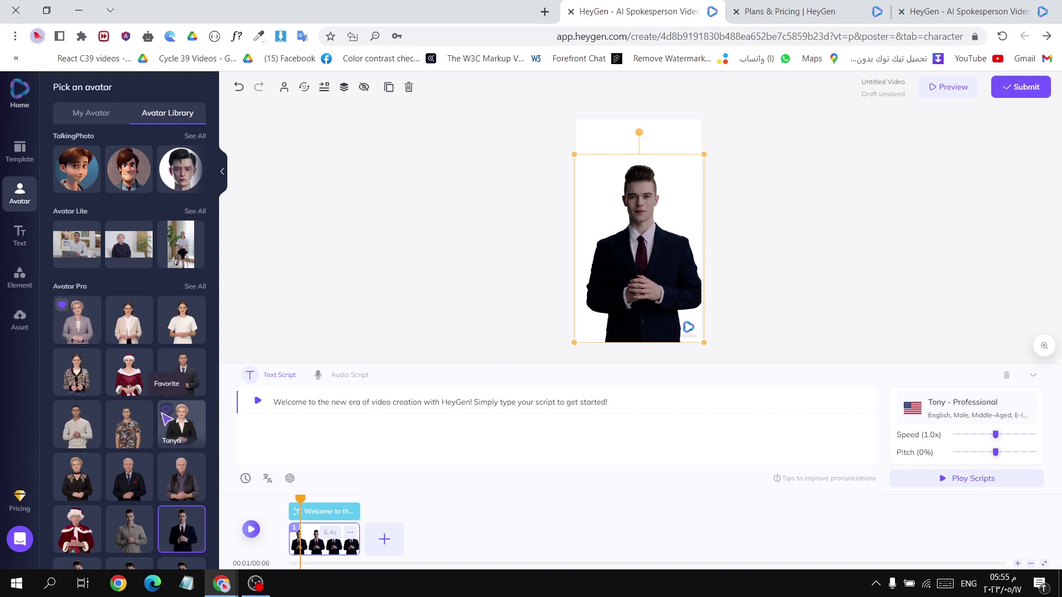
click(62, 305)
click(87, 330)
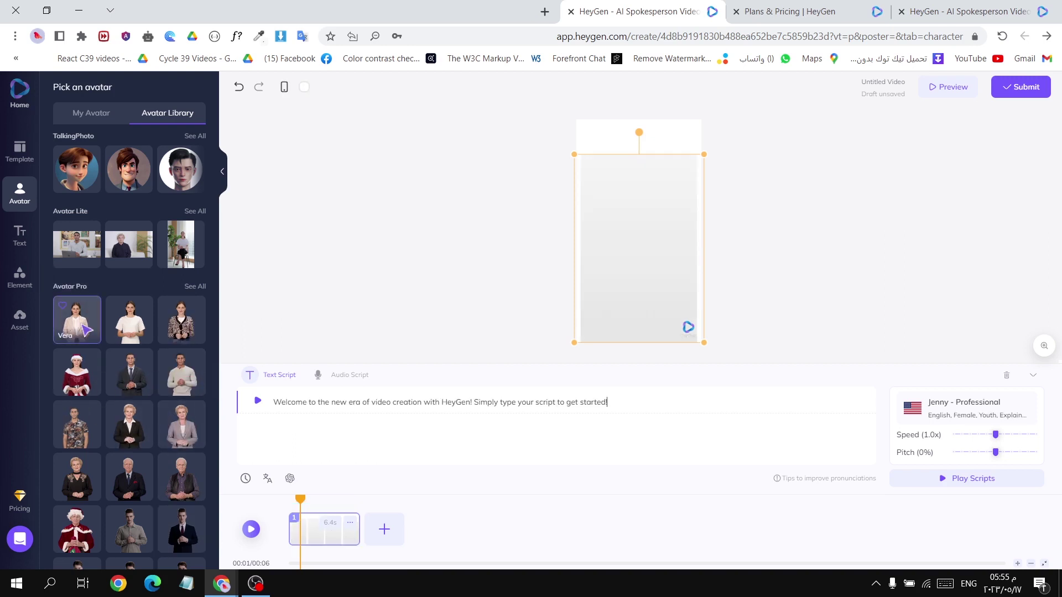
Step: Try the hijab-wearing women further down Avatar Pro, and set the presenter to the man in the red-and-white headscarf and white robe
scroll(159, 374, down, 5)
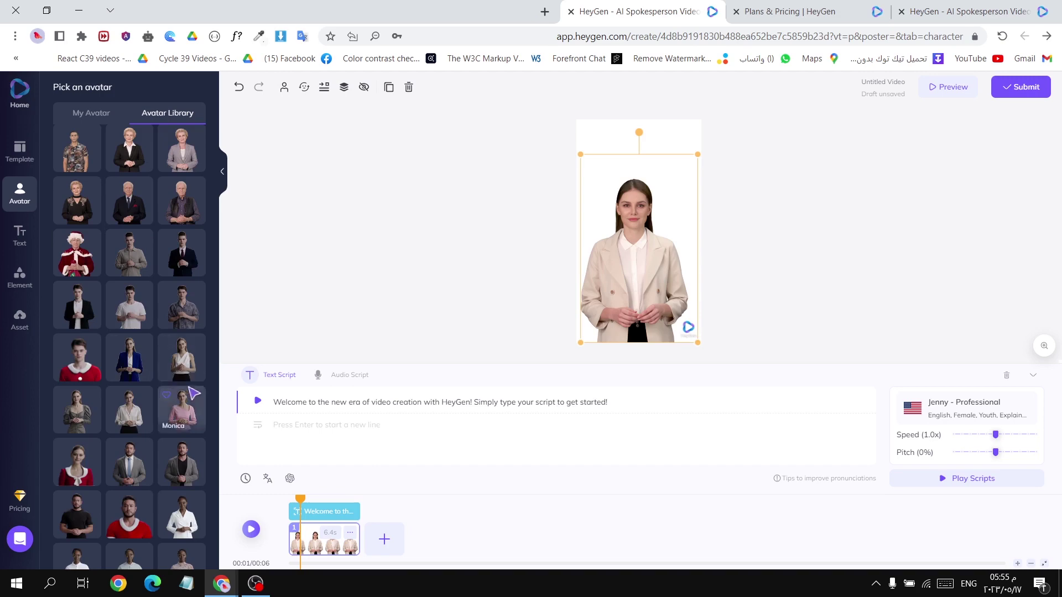
scroll(193, 394, down, 10)
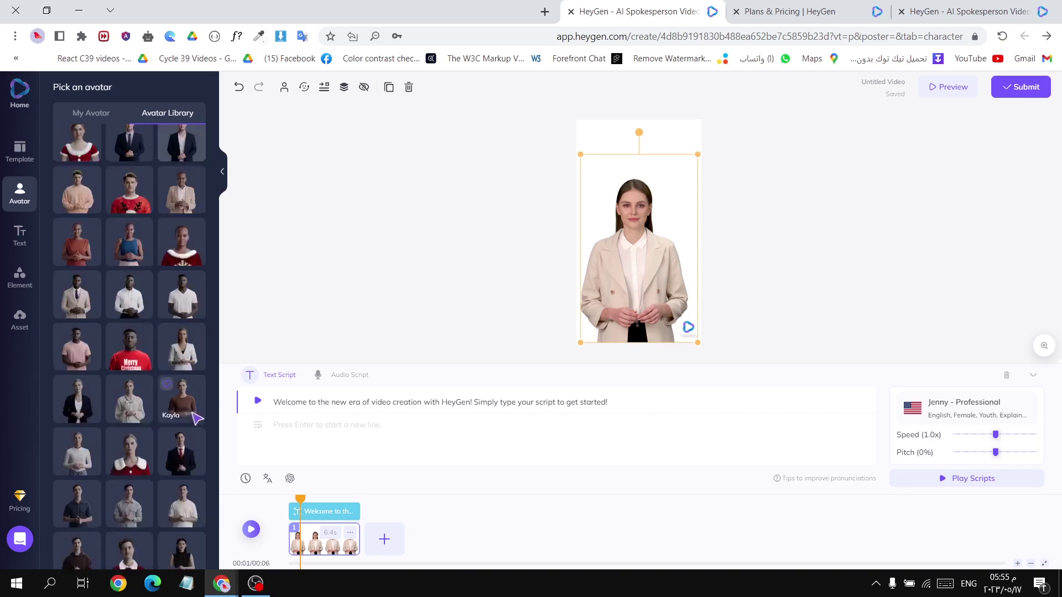
scroll(196, 419, down, 10)
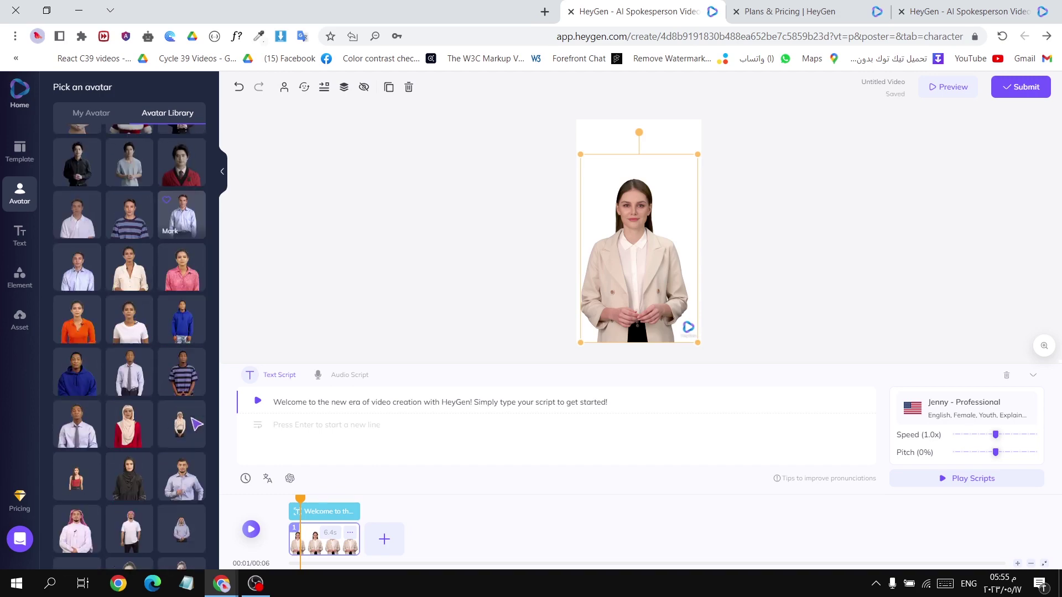
click(136, 433)
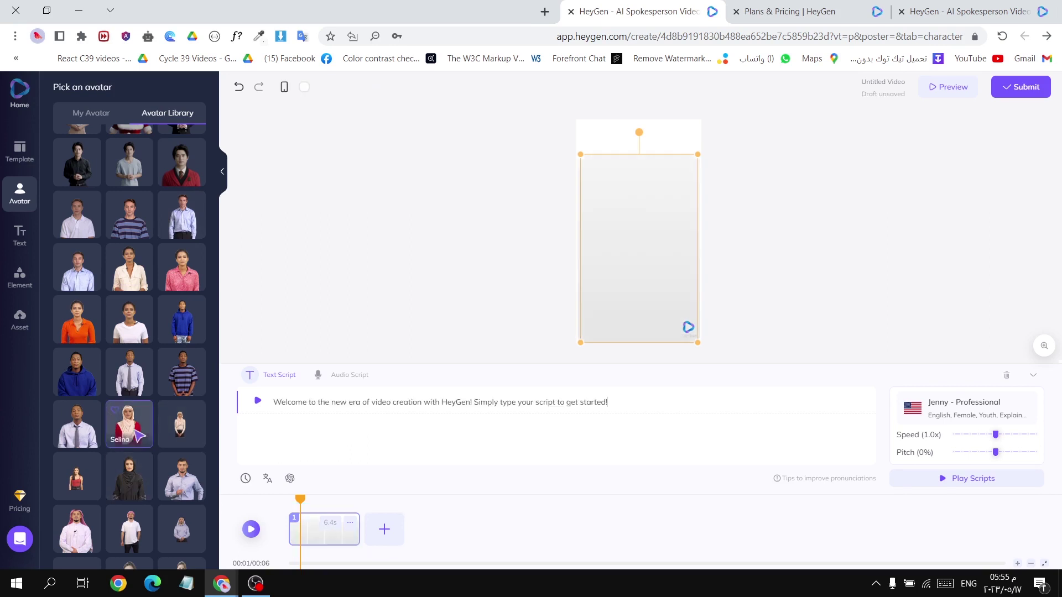
click(135, 480)
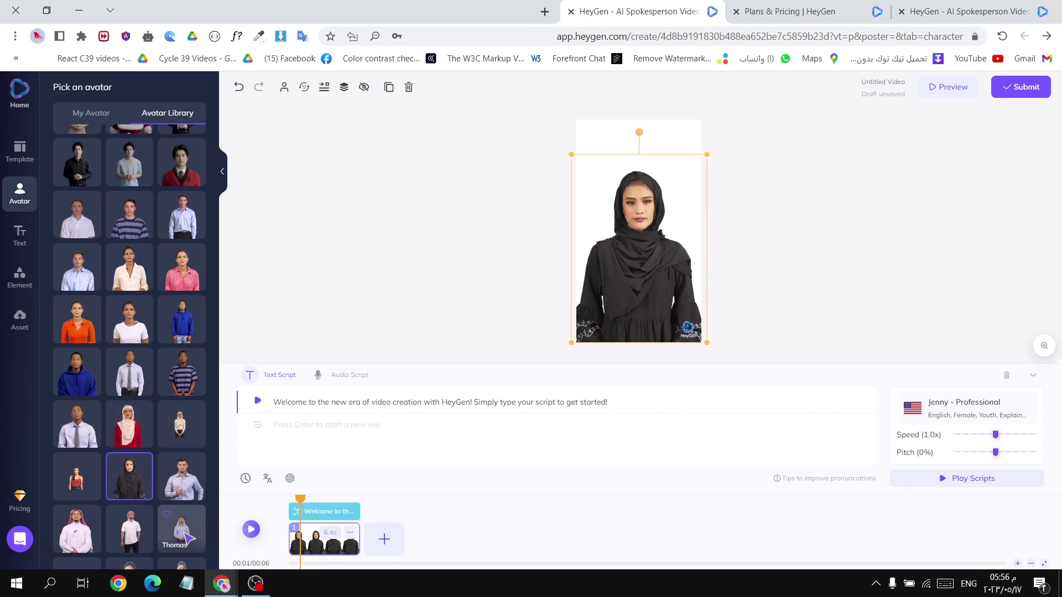
click(85, 536)
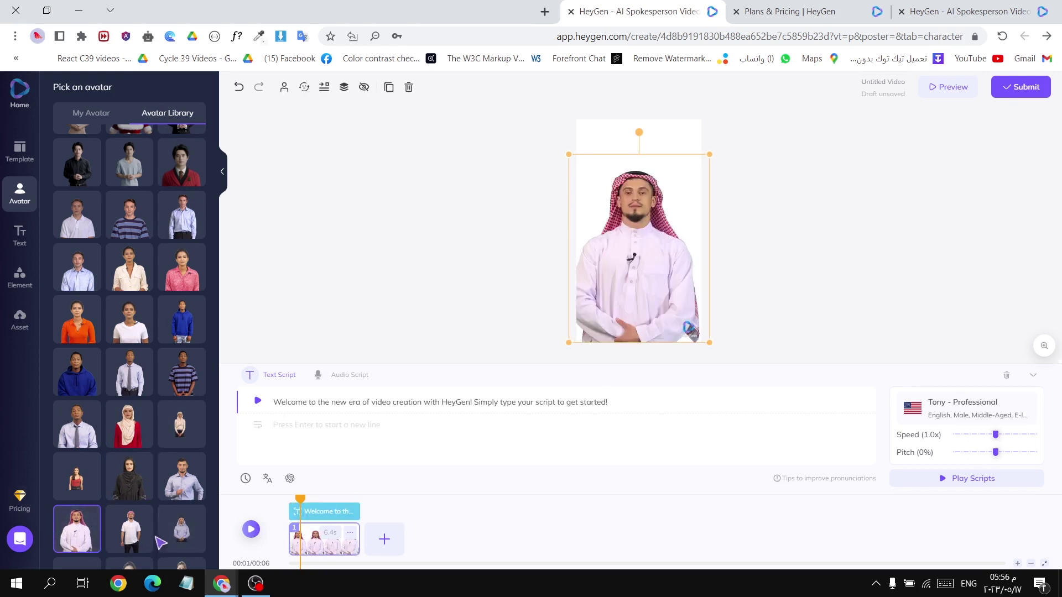
Step: Switch the presenter to the man in the white headscarf and light-blue shirt, and enlarge him to fill the canvas width
click(181, 529)
scroll(177, 387, down, 2)
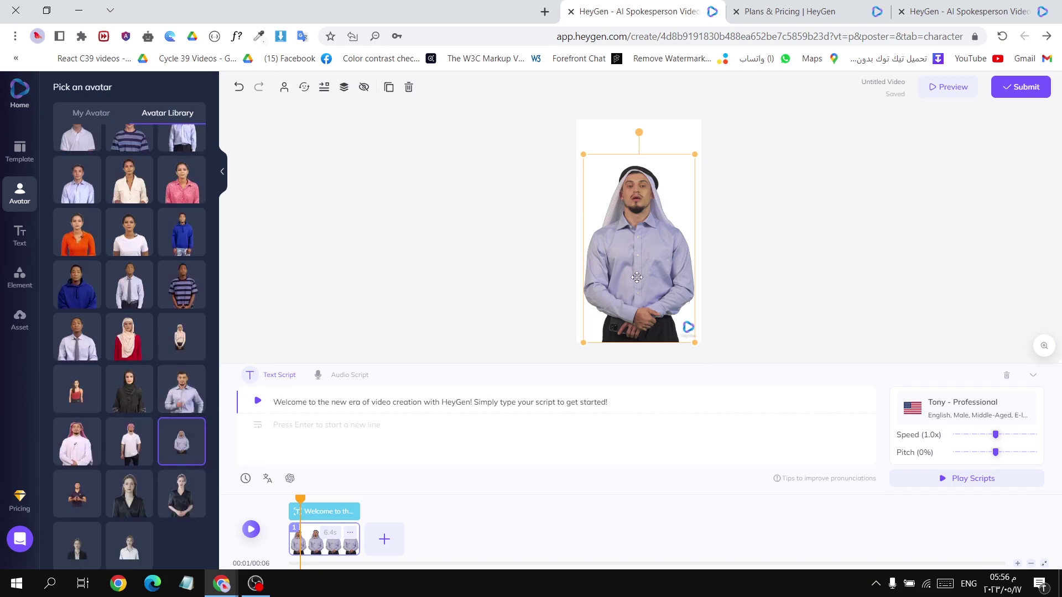
scroll(152, 301, down, 10)
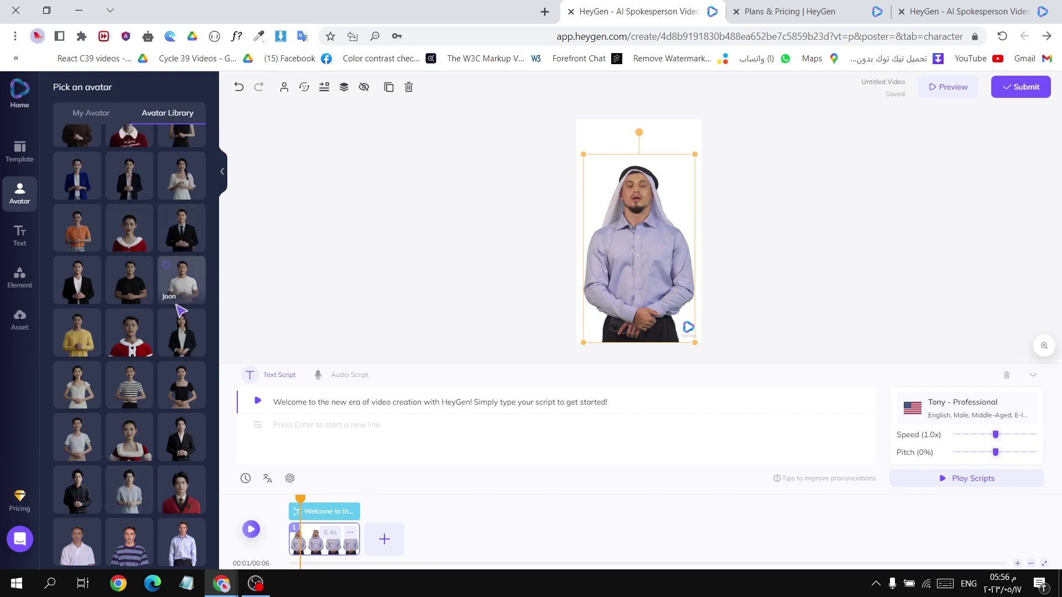
scroll(183, 420, down, 9)
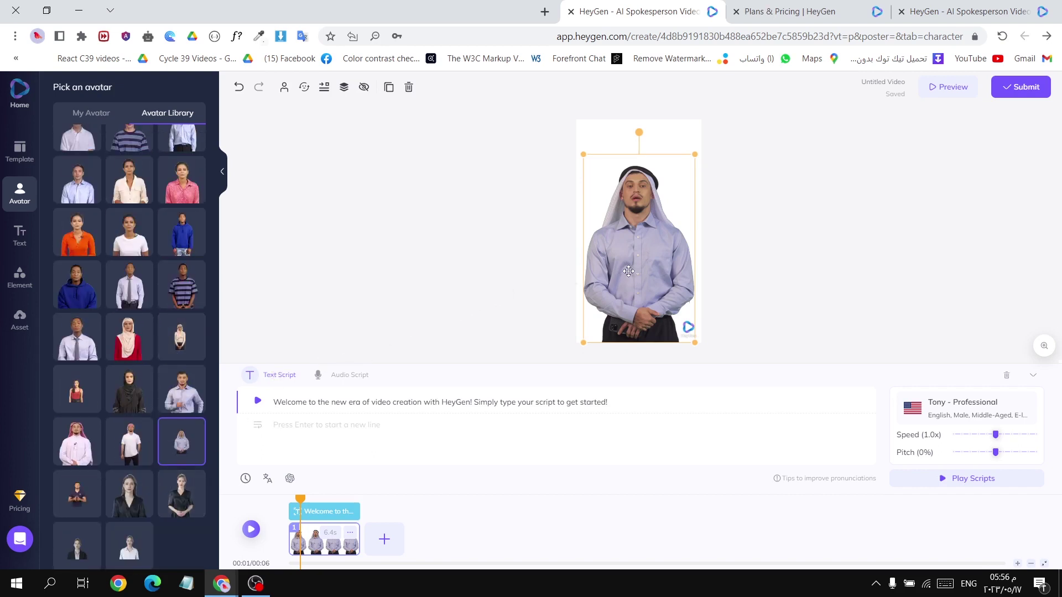
scroll(127, 332, up, 10)
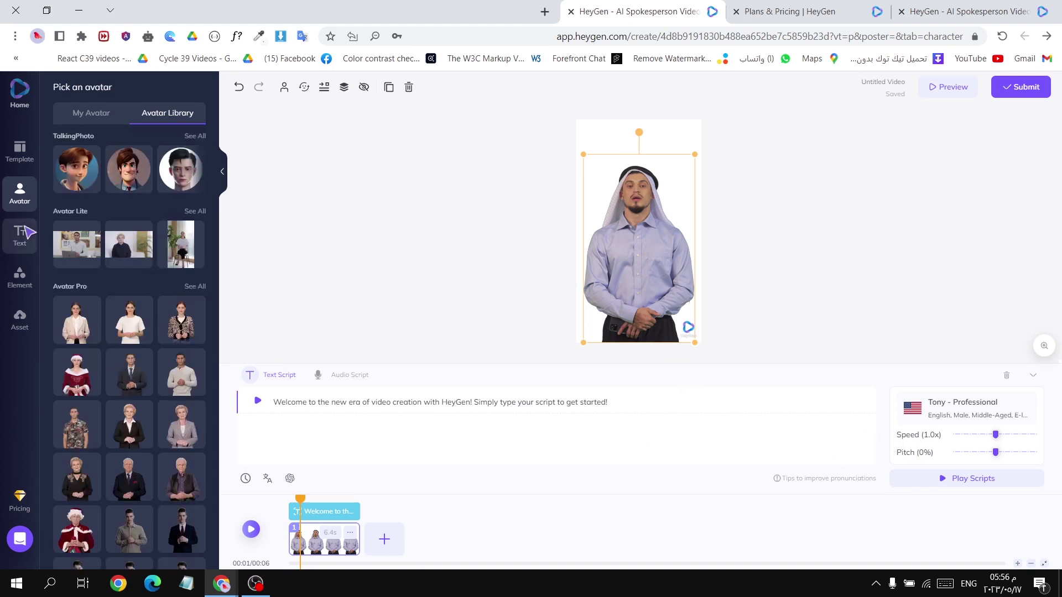
drag(585, 155, 566, 122)
drag(618, 205, 620, 205)
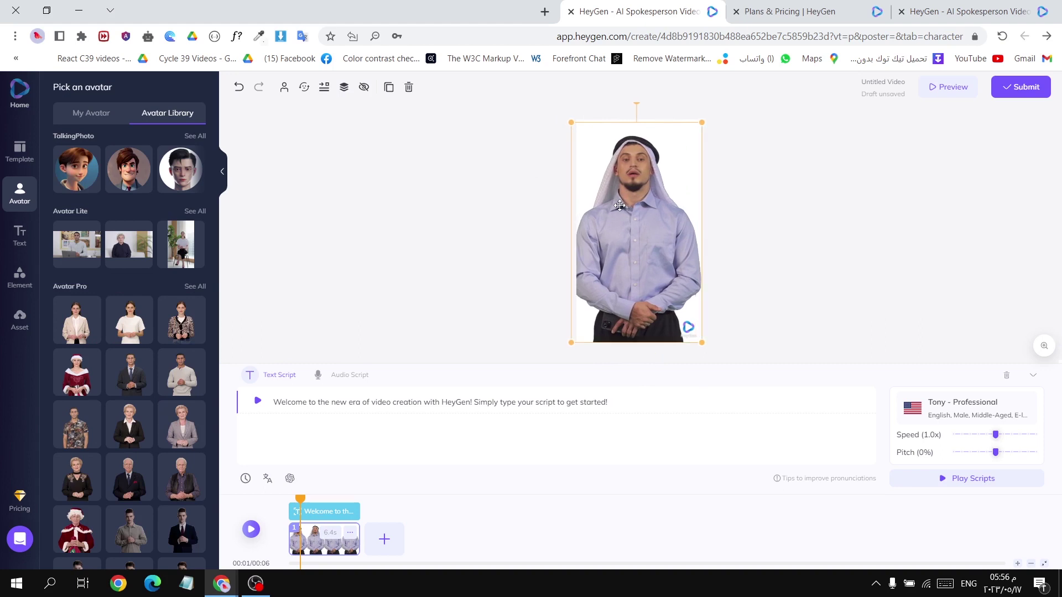
Step: Add a title reading "Hello" across the presenter's torso and enlarge it to font size 147
click(24, 226)
scroll(191, 304, down, 1)
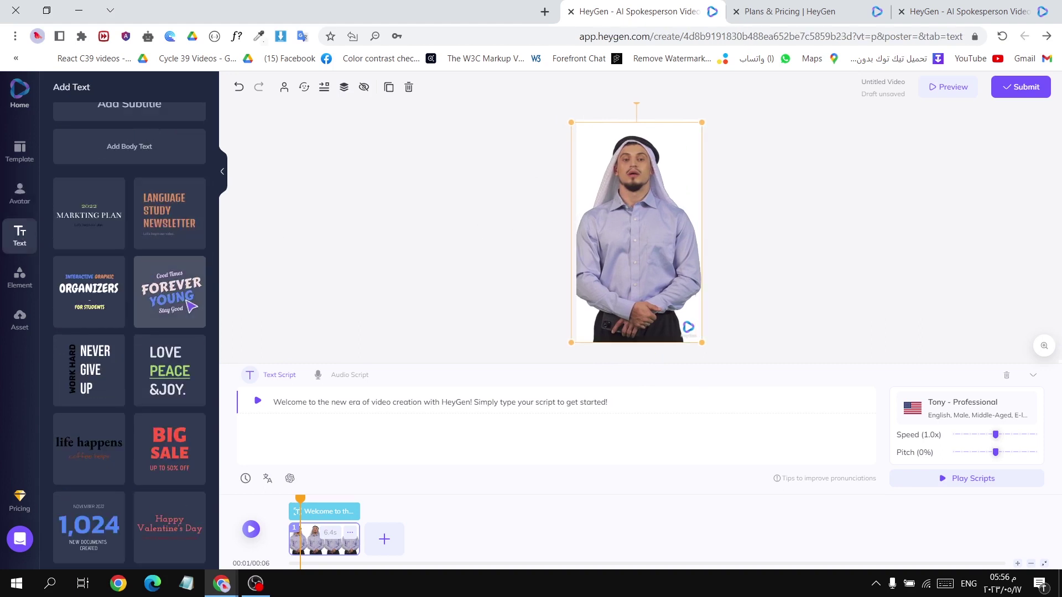
scroll(166, 360, up, 1)
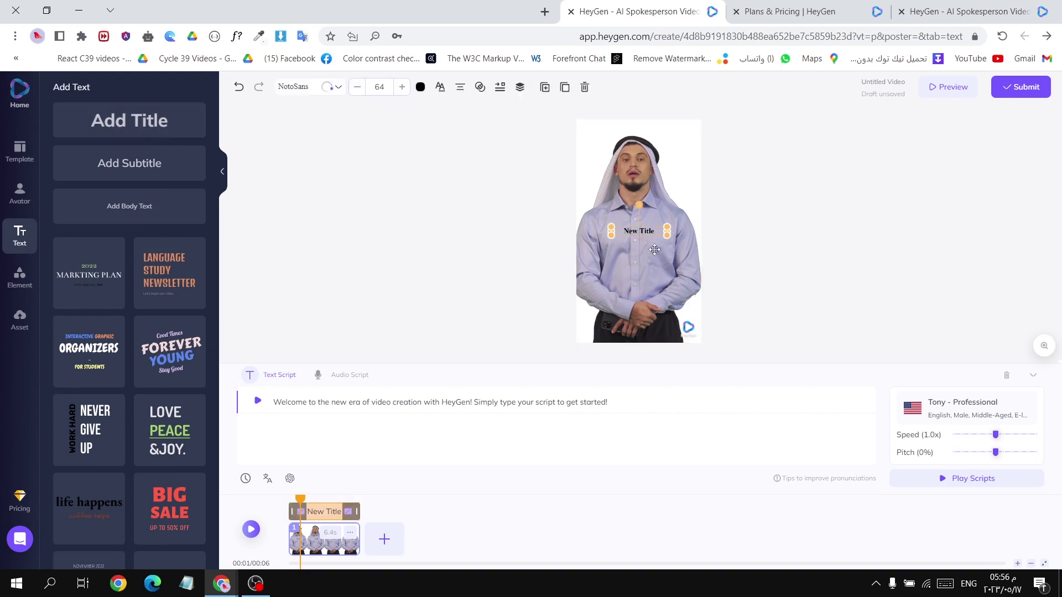
click(654, 229)
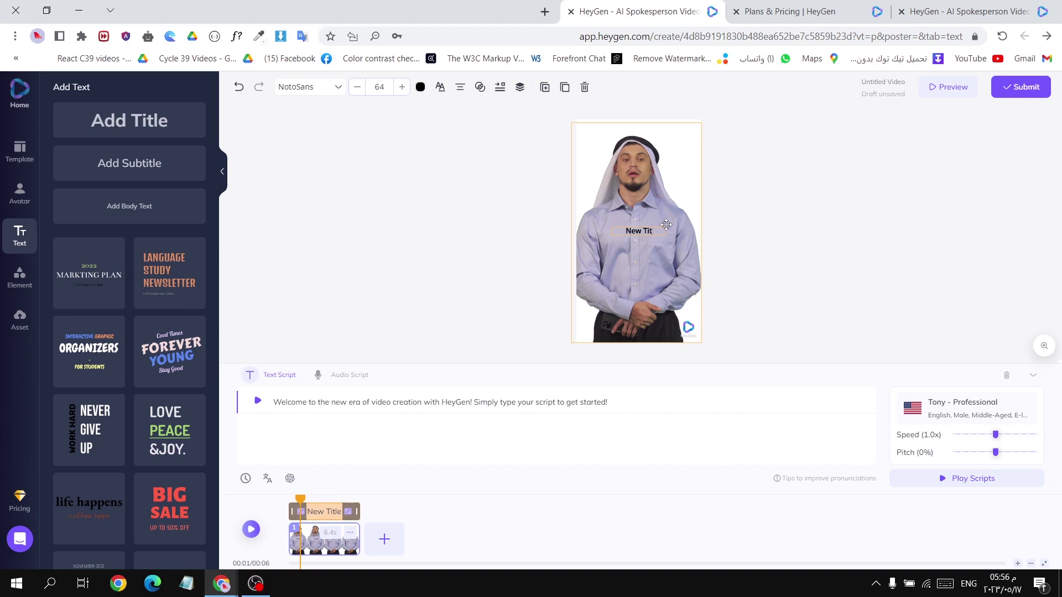
text(Hello)
click(626, 227)
drag(620, 228, 564, 228)
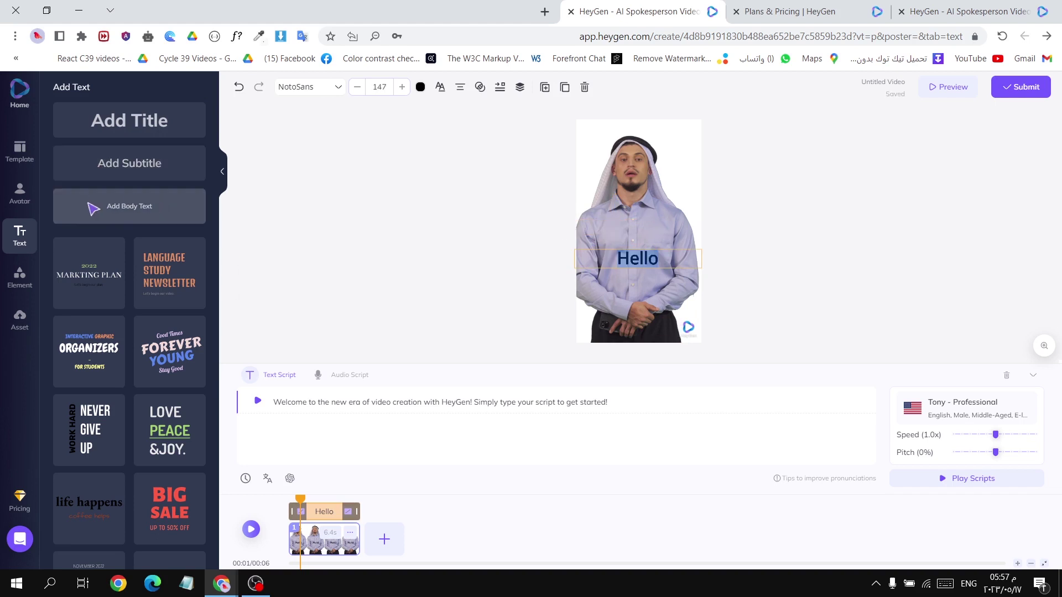
scroll(145, 340, down, 1)
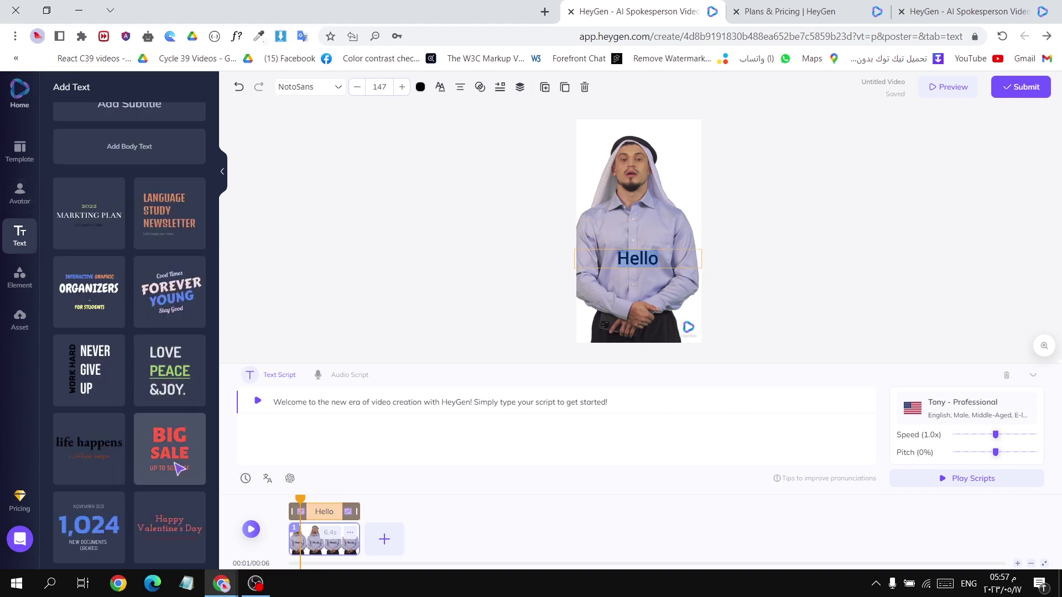
scroll(128, 227, up, 1)
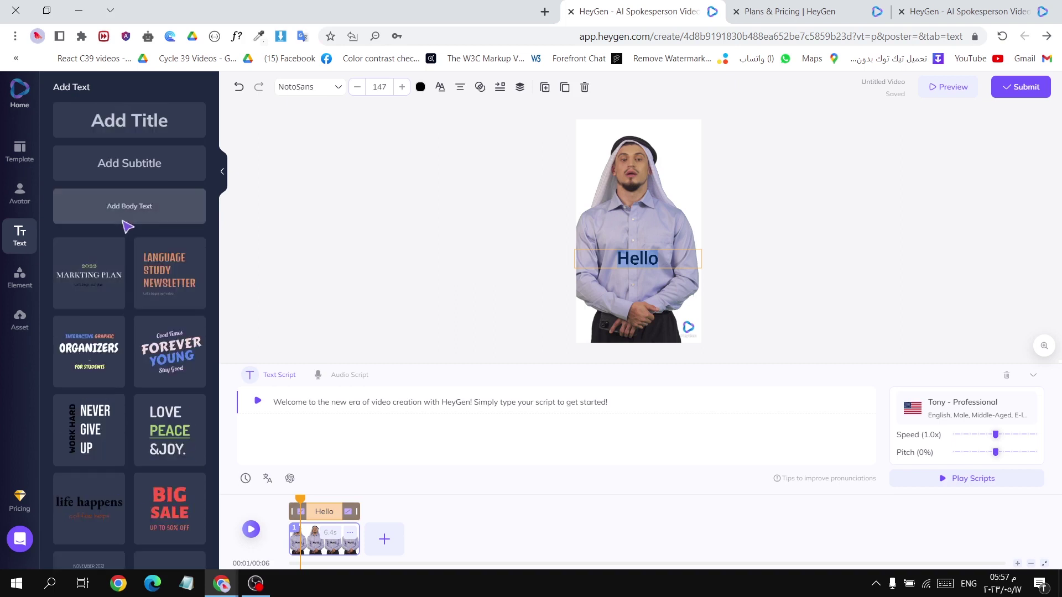
Step: Add the sunset hut stock image, set it as the scene background, and centre the presenter in front of it
click(22, 274)
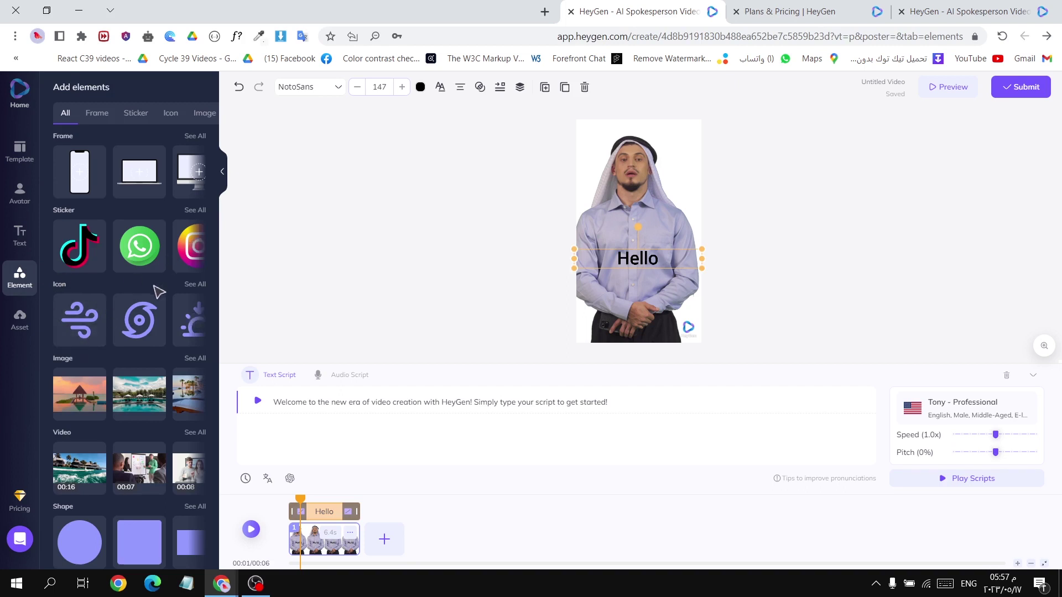
scroll(105, 398, down, 1)
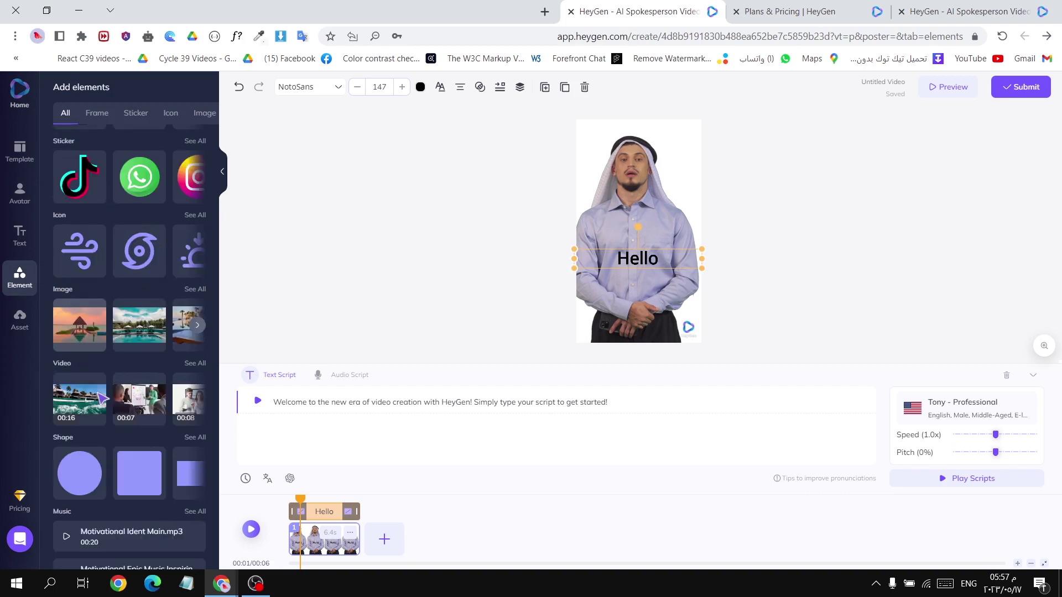
scroll(114, 447, down, 4)
scroll(111, 409, up, 4)
click(78, 332)
right_click(636, 225)
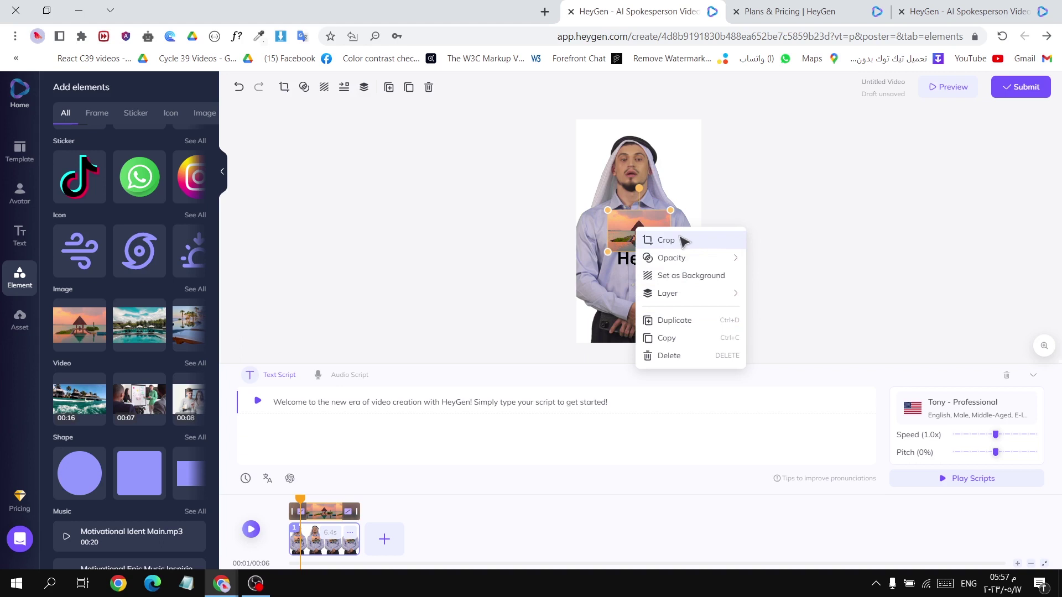
mouse_move(686, 263)
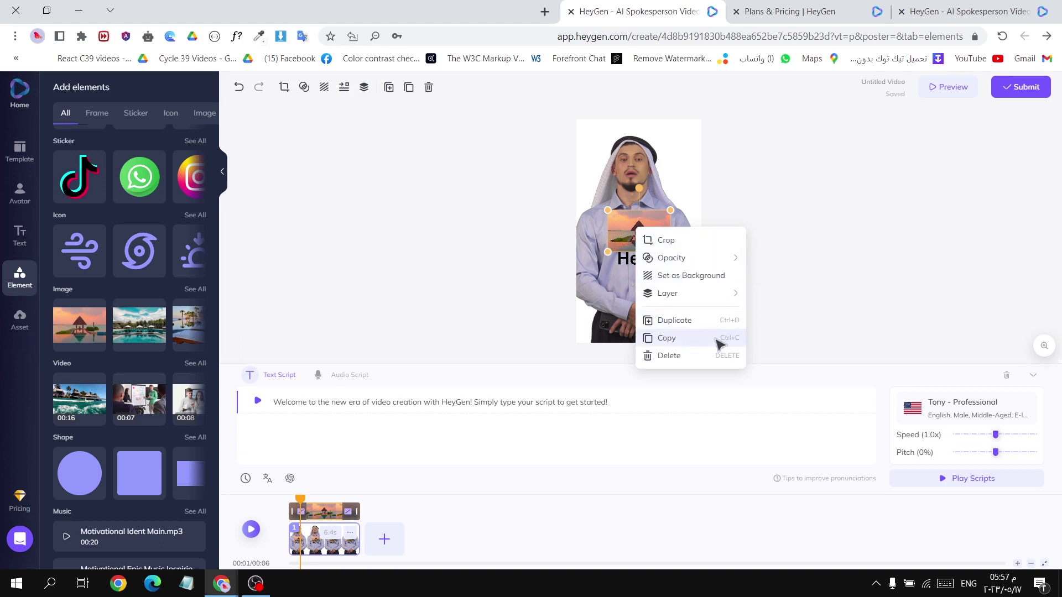
click(674, 276)
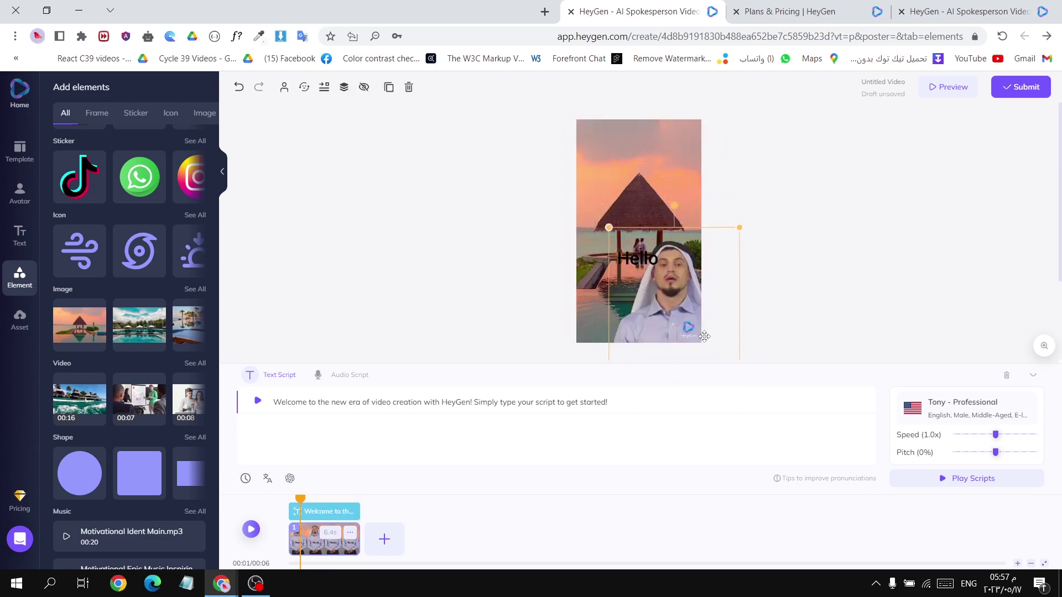
drag(652, 195, 647, 208)
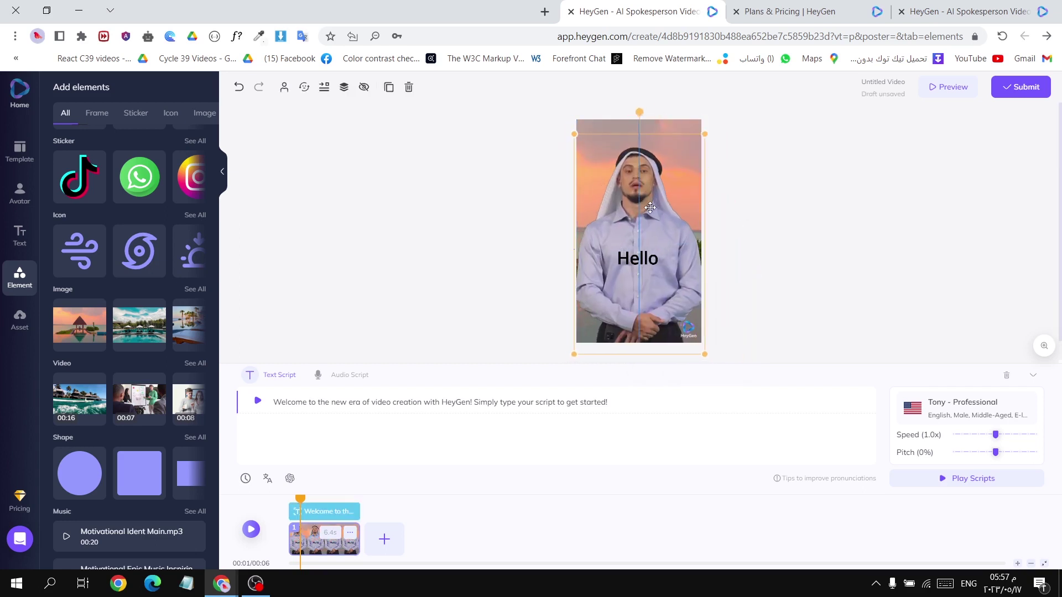
Step: Place a small TikTok sticker in the canvas's upper-left corner, and look through the available music tracks
drag(80, 177, 620, 133)
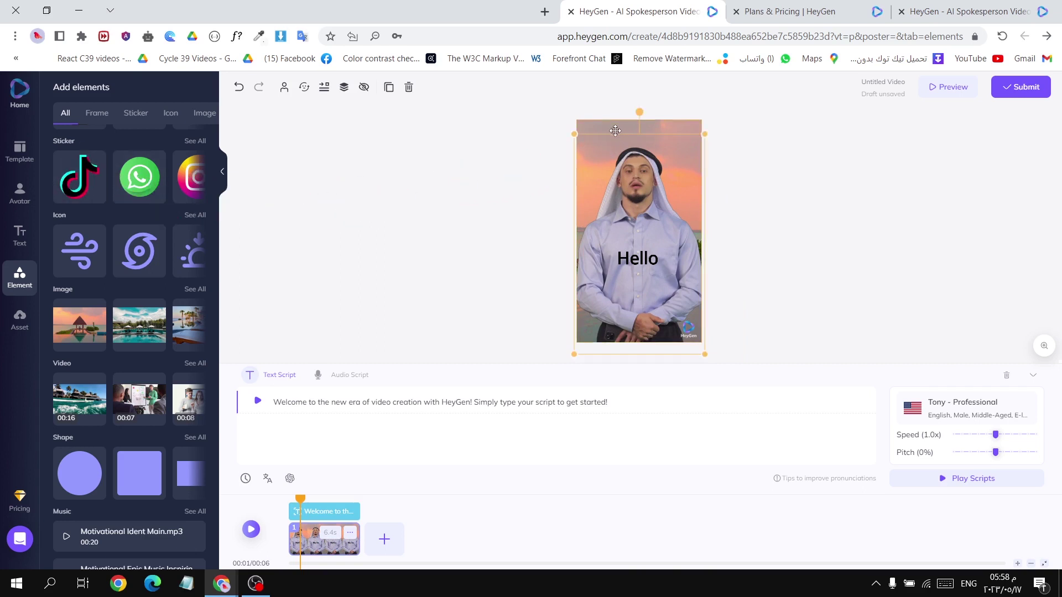
click(59, 174)
drag(588, 135, 586, 138)
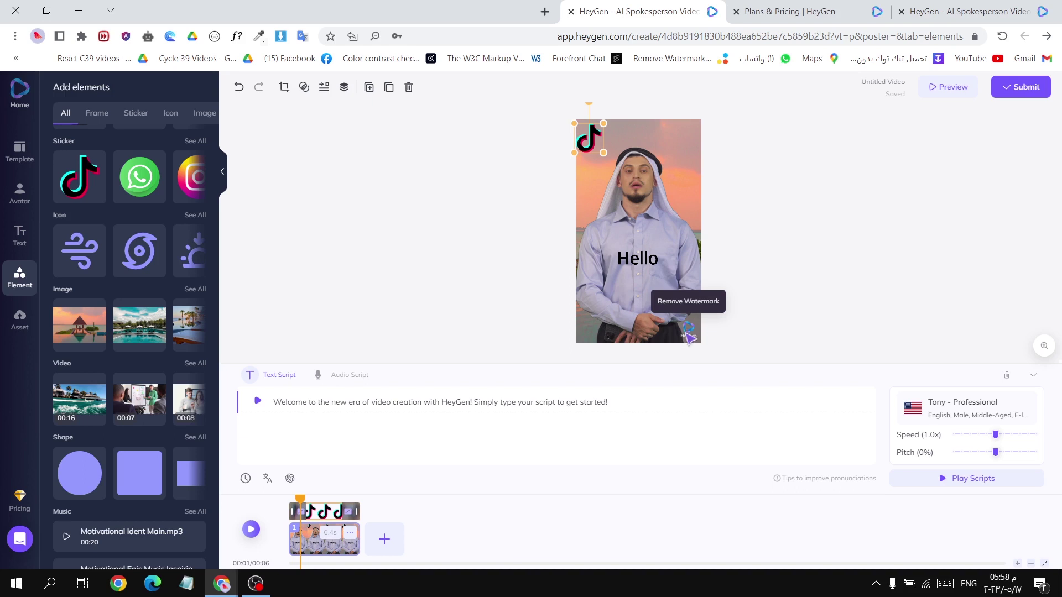
scroll(144, 427, up, 1)
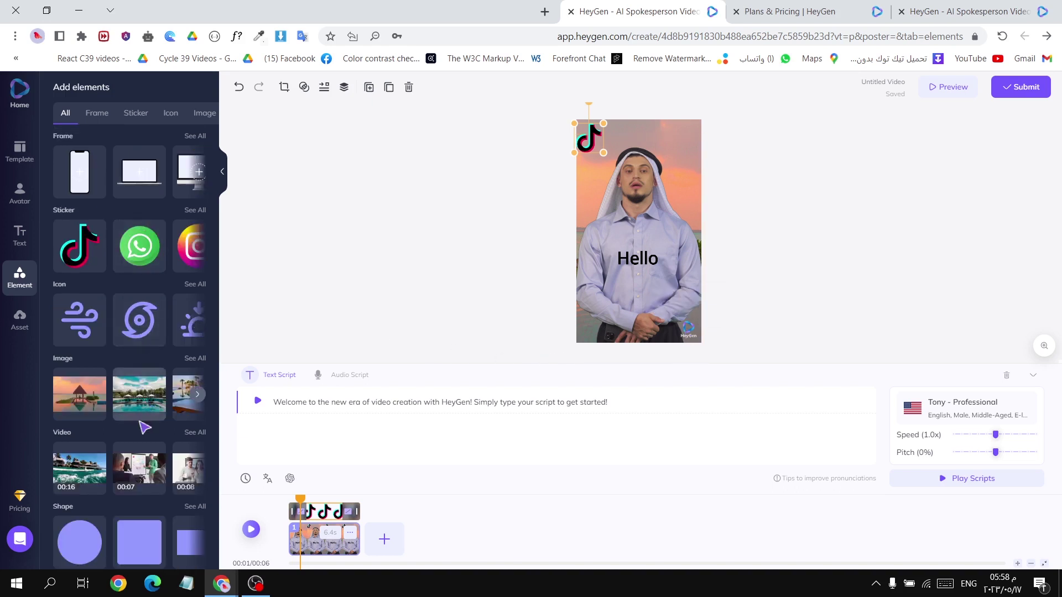
scroll(145, 428, down, 6)
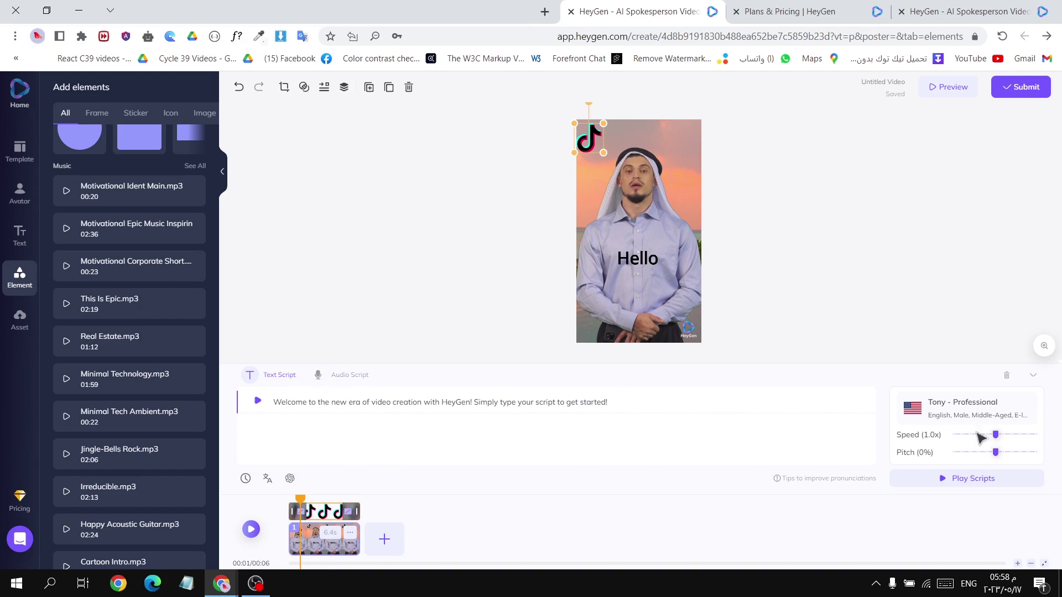
Step: Open the AI voice library for the script and look through the English male voices
click(1008, 415)
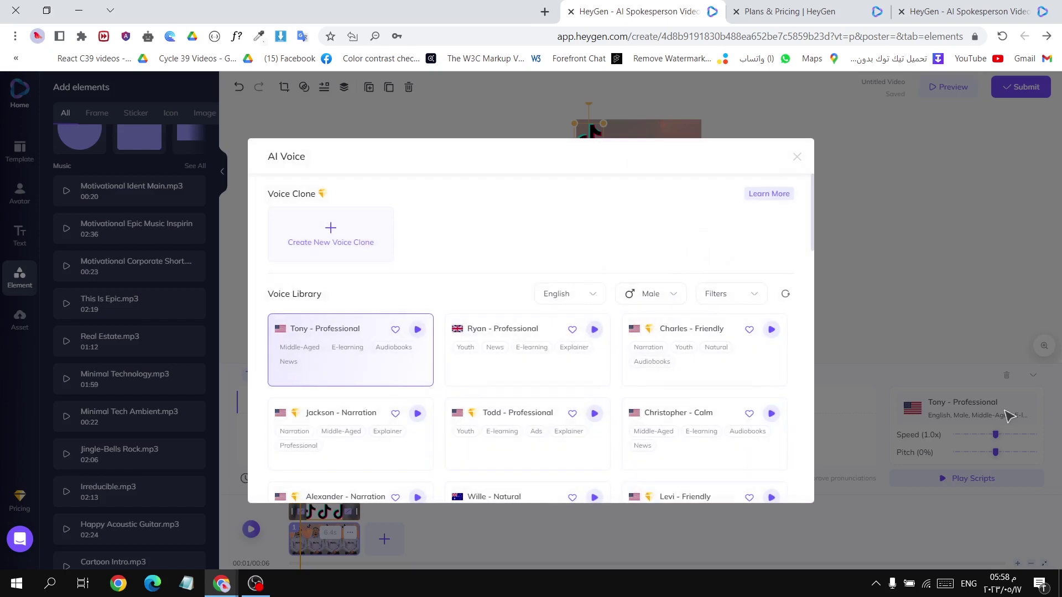
scroll(506, 328, down, 5)
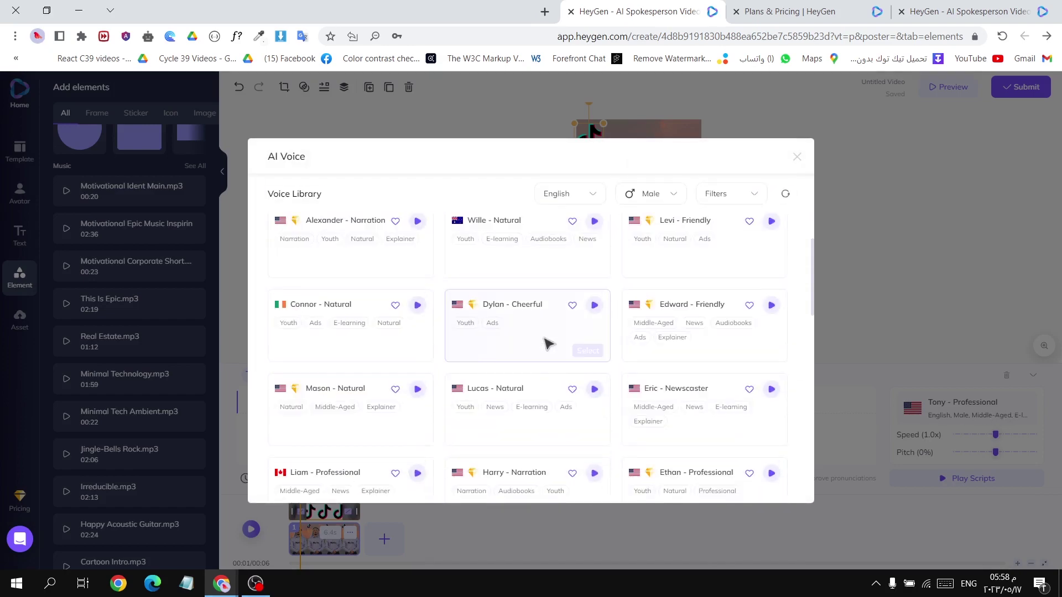
scroll(547, 347, down, 5)
scroll(542, 432, down, 5)
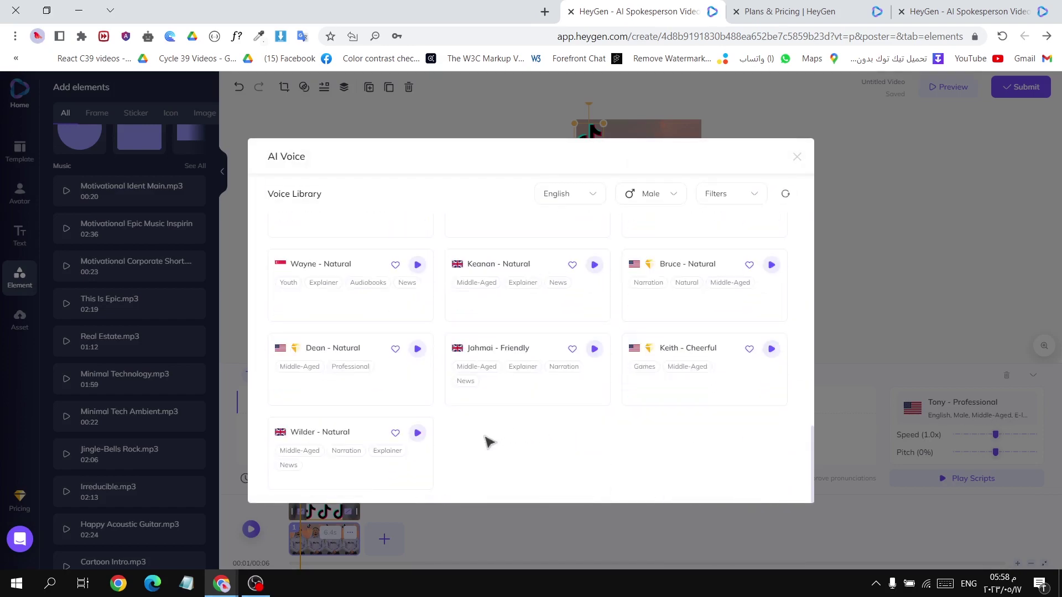
scroll(489, 437, up, 3)
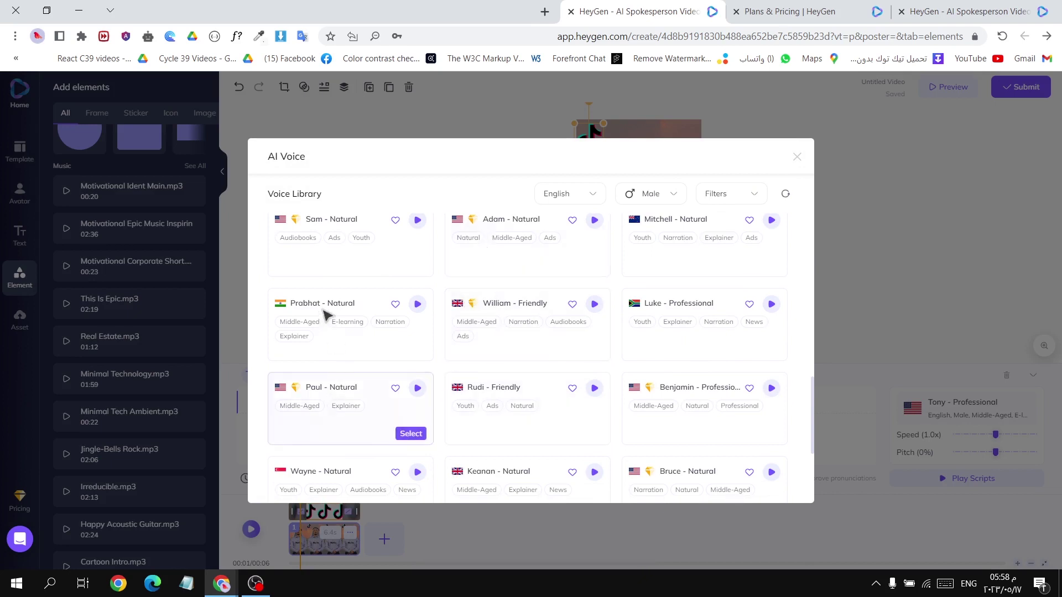
scroll(335, 315, down, 3)
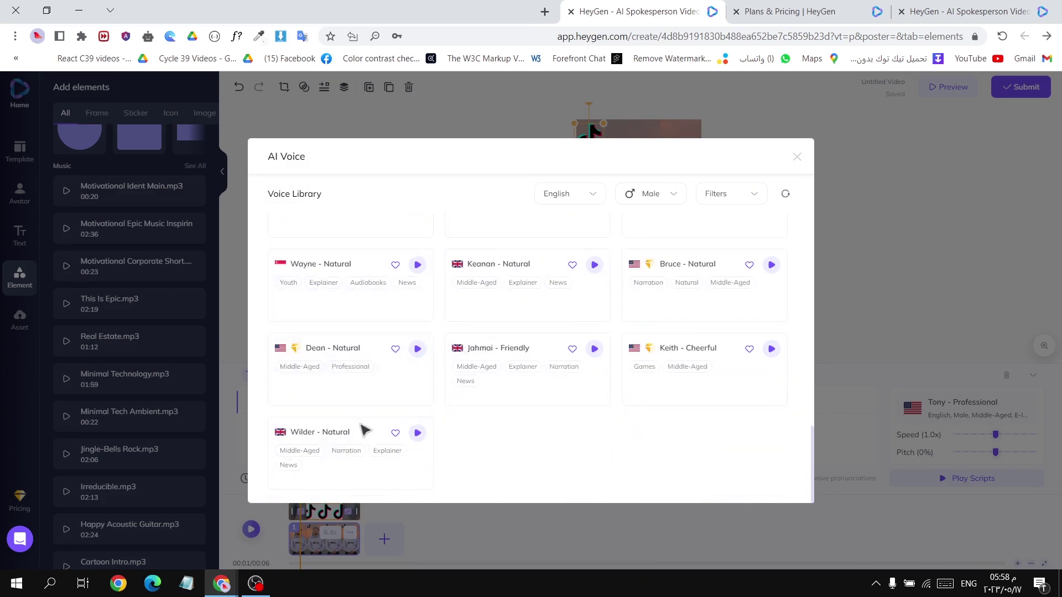
scroll(774, 421, up, 10)
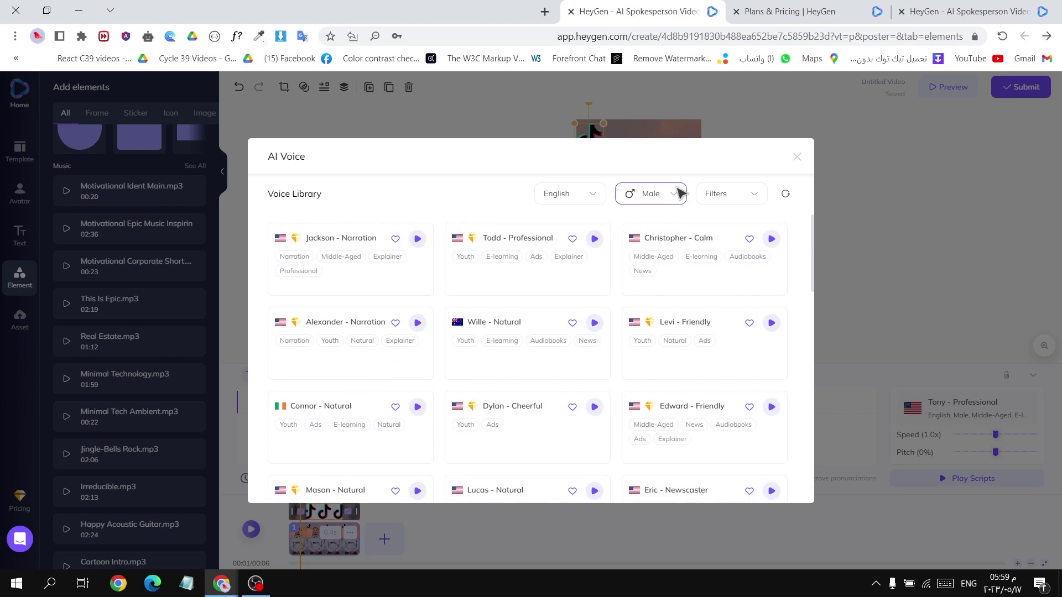
Step: Examine the voice library's gender choices and its age and style filters, keeping the gender on Male
click(678, 194)
click(678, 193)
double_click(678, 194)
click(677, 196)
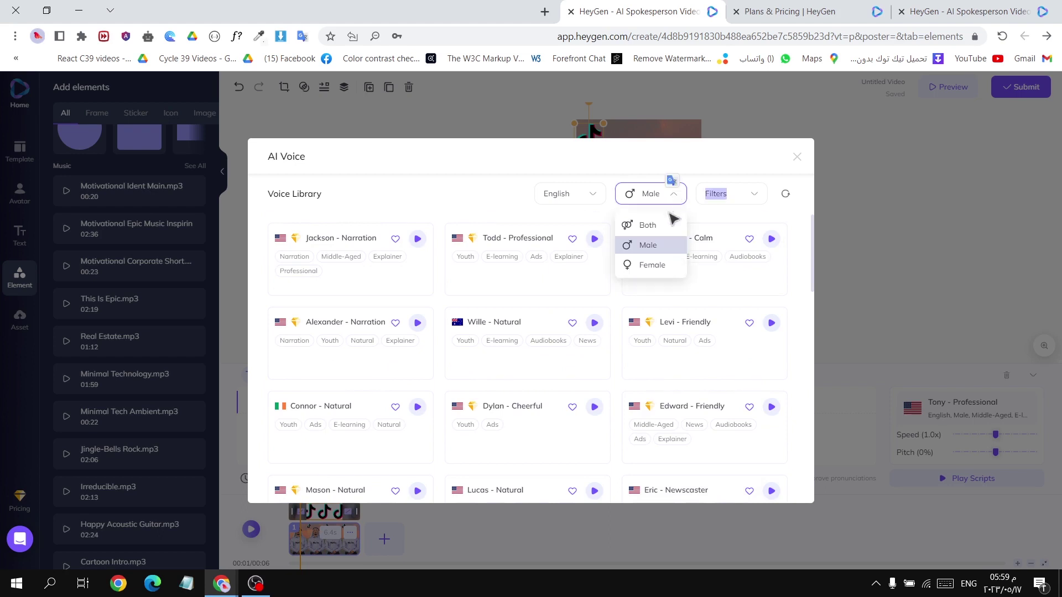
click(731, 211)
click(733, 204)
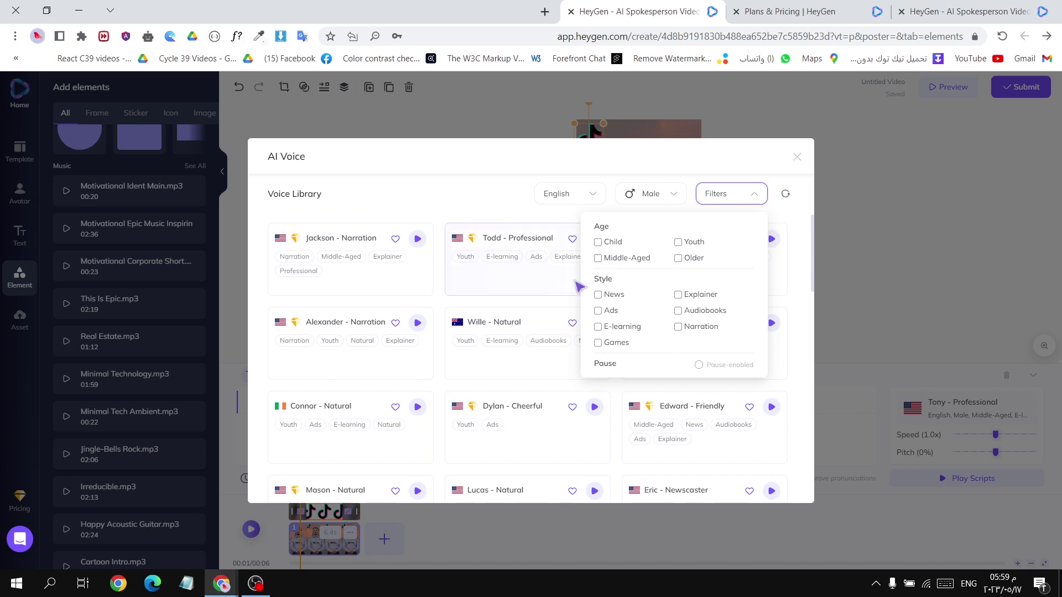
click(650, 196)
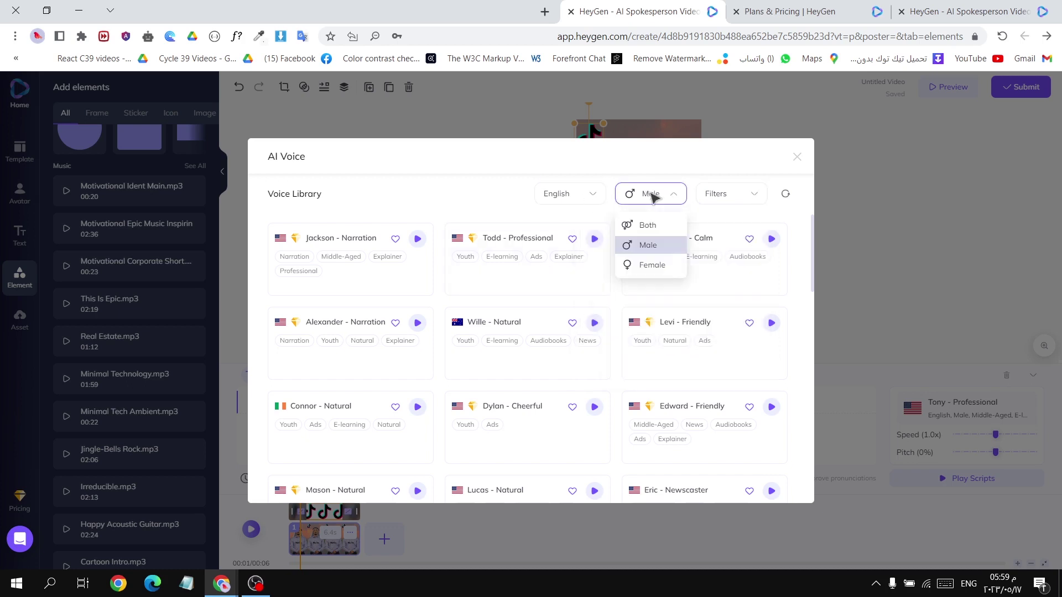
click(658, 246)
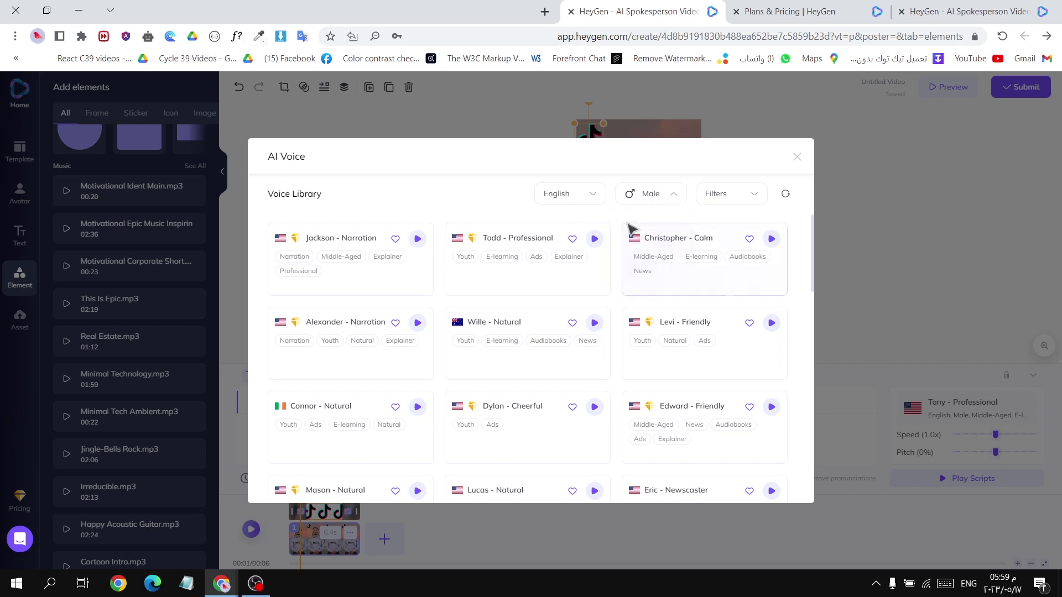
Step: Filter the voice library to Arabic and select the "Fahed - Calm" voice for the script
click(583, 204)
click(588, 222)
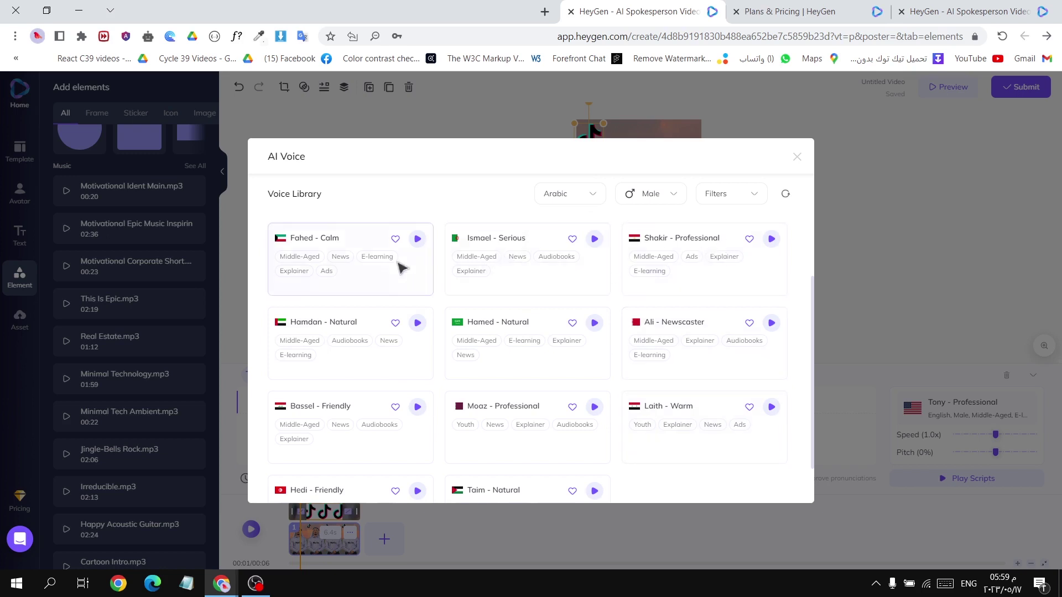
scroll(367, 343, down, 1)
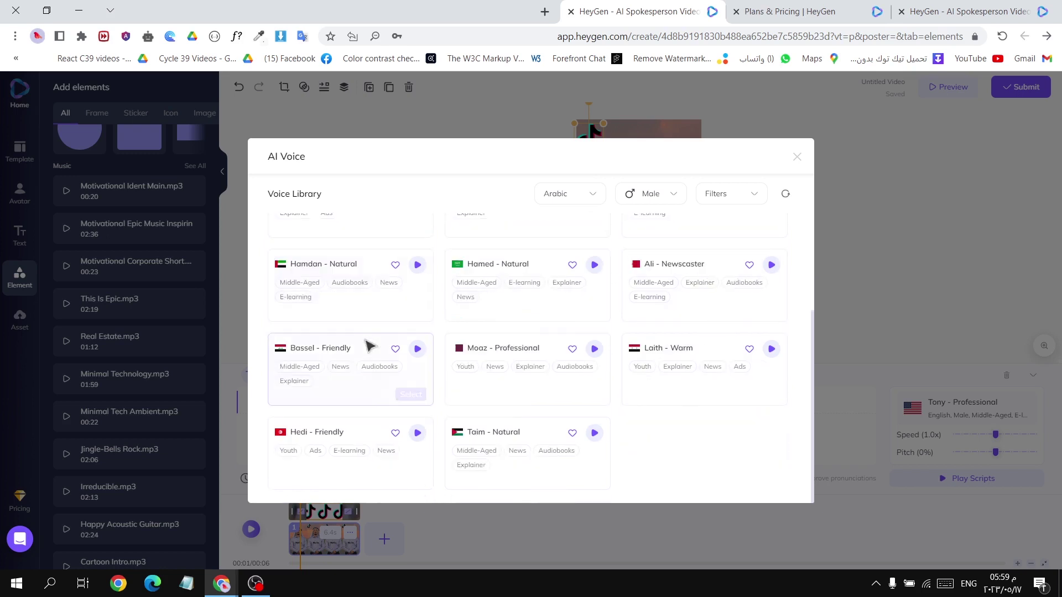
scroll(713, 381, up, 3)
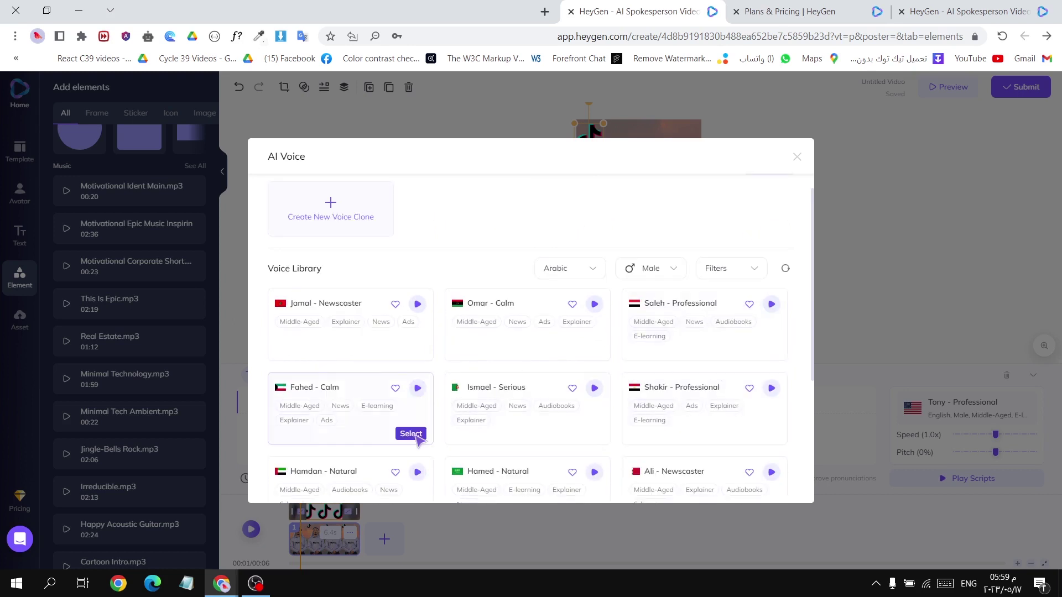
click(422, 435)
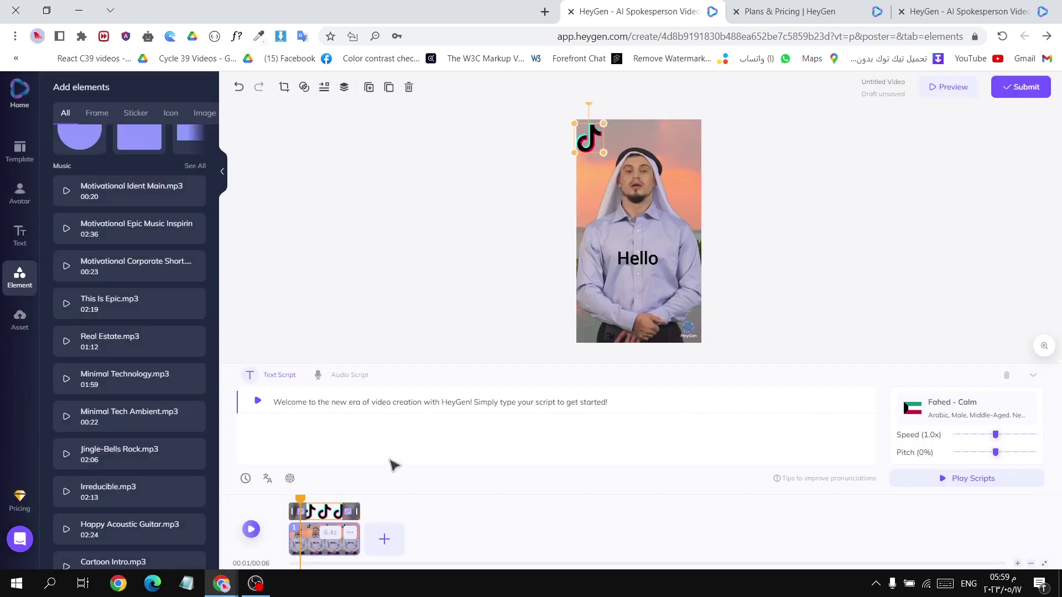
Step: Open the ChatGPT touch-up for the placeholder script, look over its rewriting options, and close it
click(292, 479)
click(381, 224)
key(ctrl+shift+End)
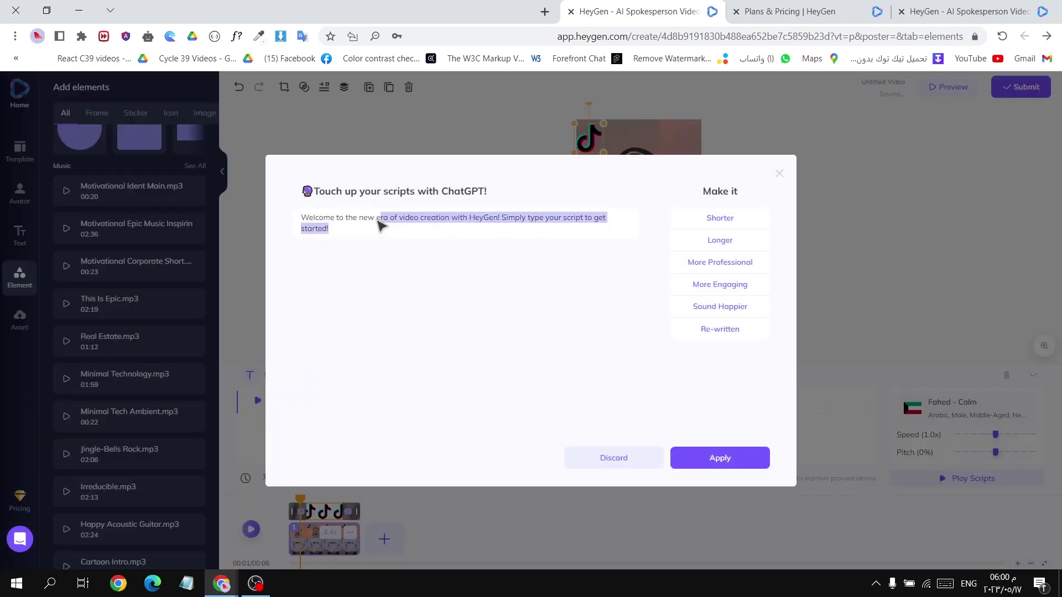
key(Escape)
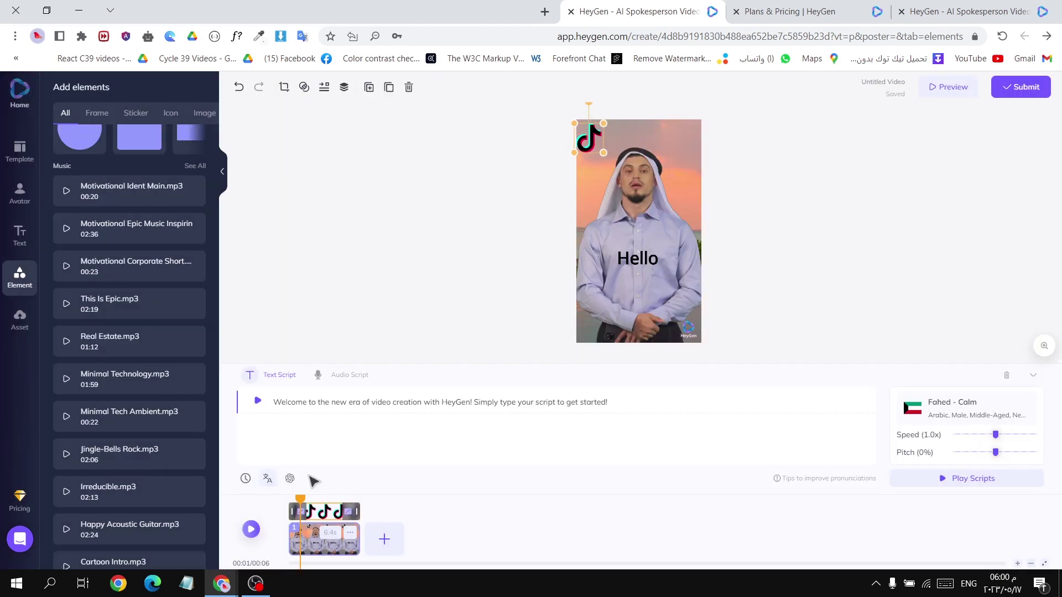
Step: Replace the placeholder script with "السلام عليكم و رحمة اللة وبركاتة اهلا بكم فى فيديو اليوم سنتحدث عن تحويل النص الى فيديو بالذكاء الاصطناعى"
drag(613, 402, 263, 388)
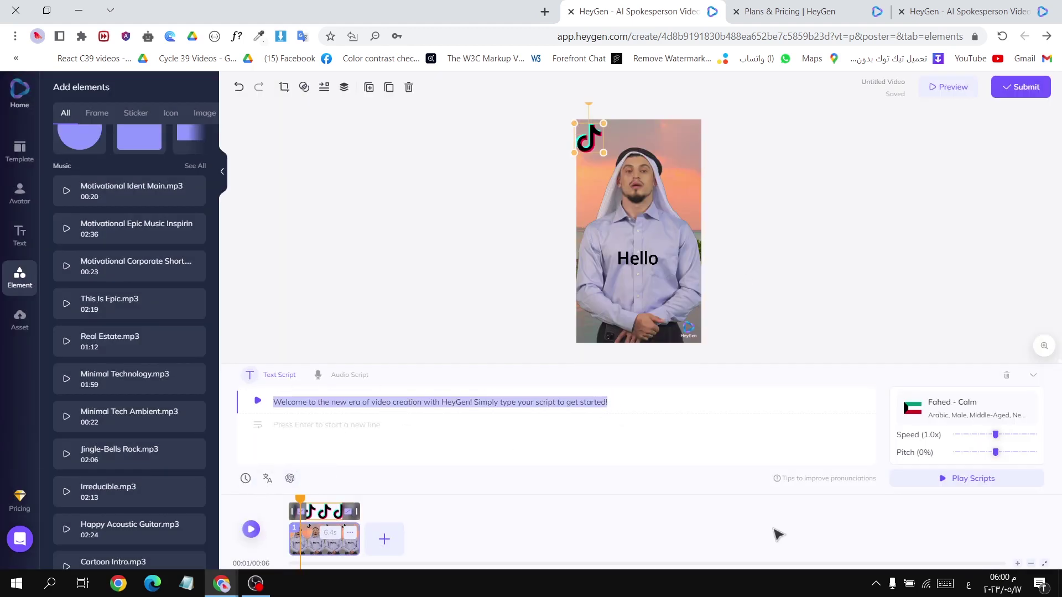
key(BackSpace)
text(السلام)
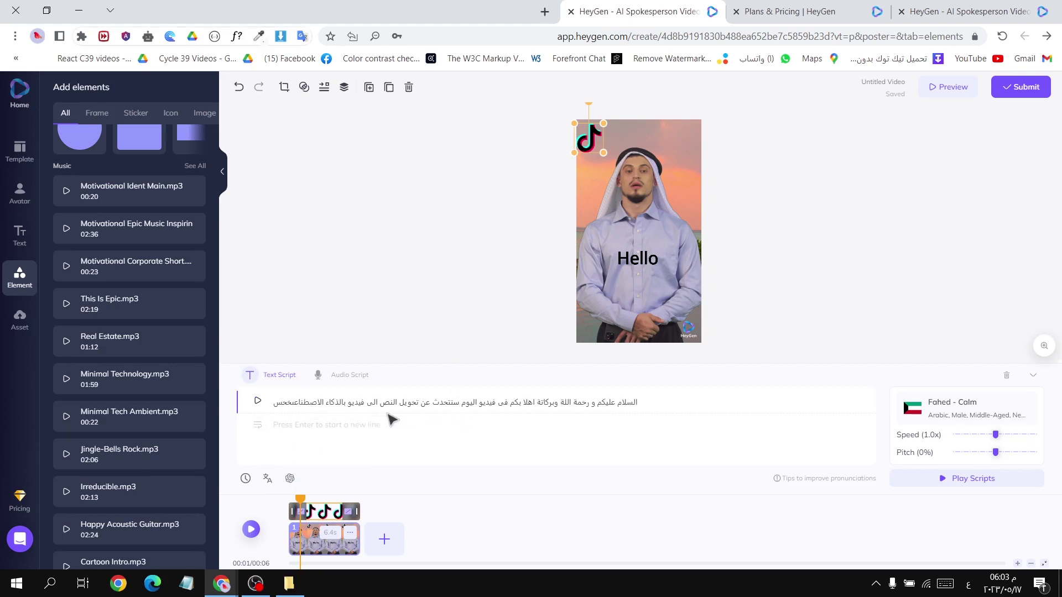
key(Delete)
key(BackSpace)
key(BackSpace)
key(BackSpace)
key(BackSpace)
text(ى)
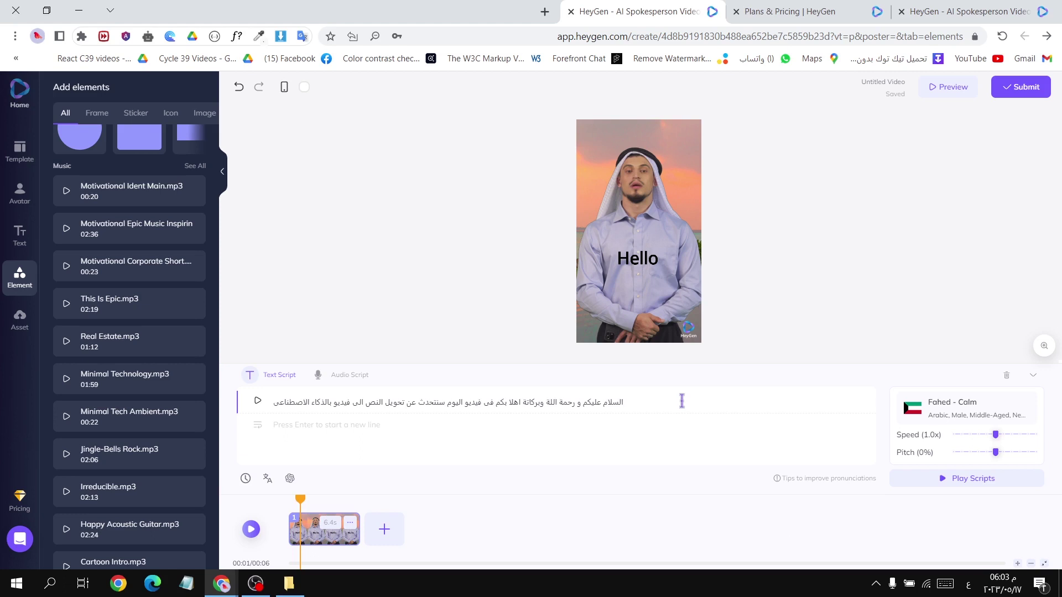
Step: Try to make the Arabic script longer with the ChatGPT touch-up, and close it without applying
click(290, 479)
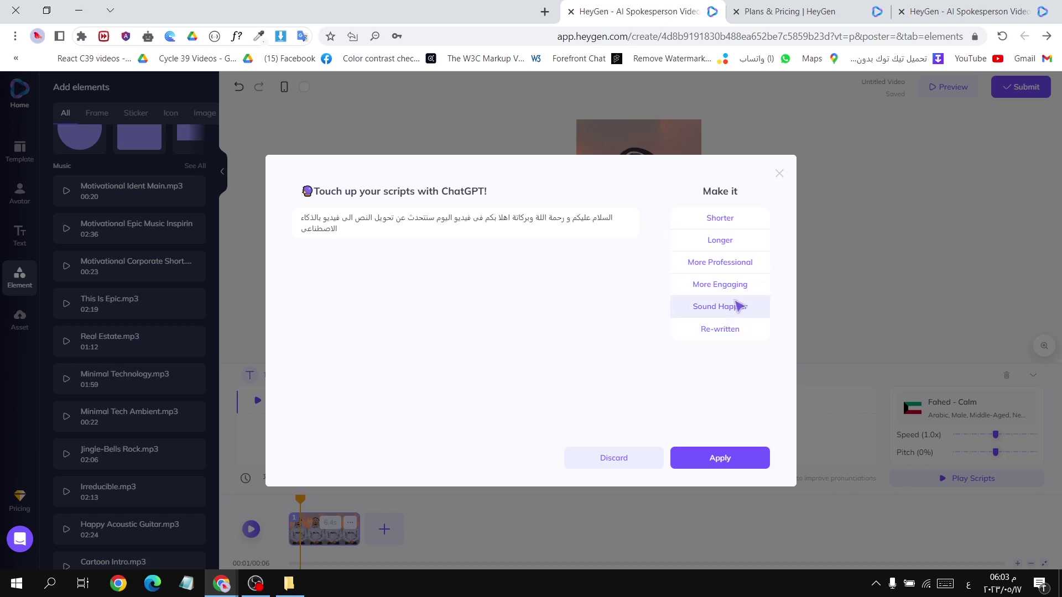
click(729, 242)
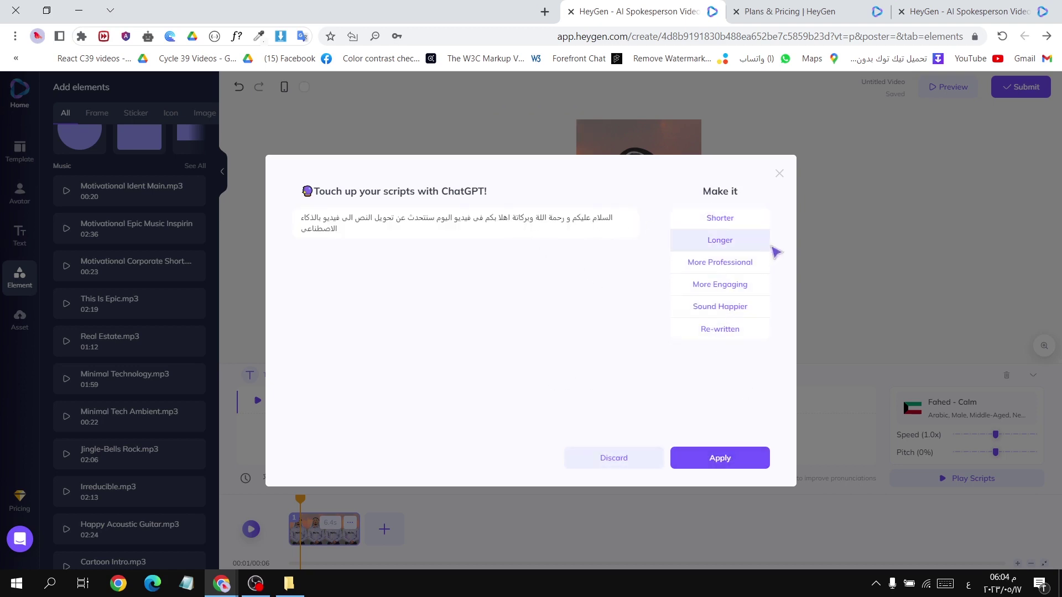
click(779, 173)
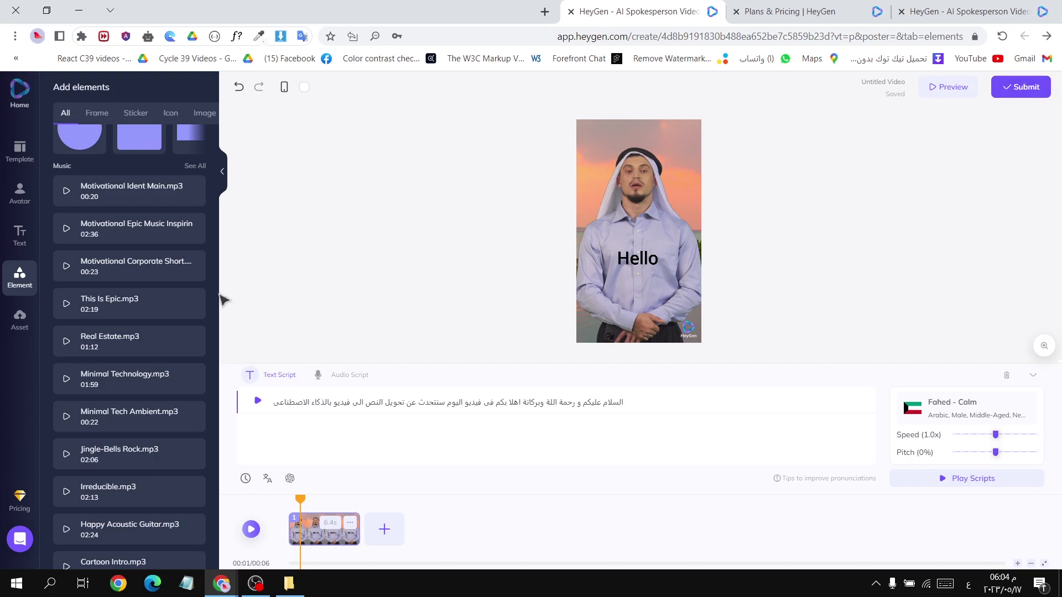
Step: Submit the avatar video for production and confirm the use of credits
scroll(149, 412, up, 4)
scroll(146, 348, down, 10)
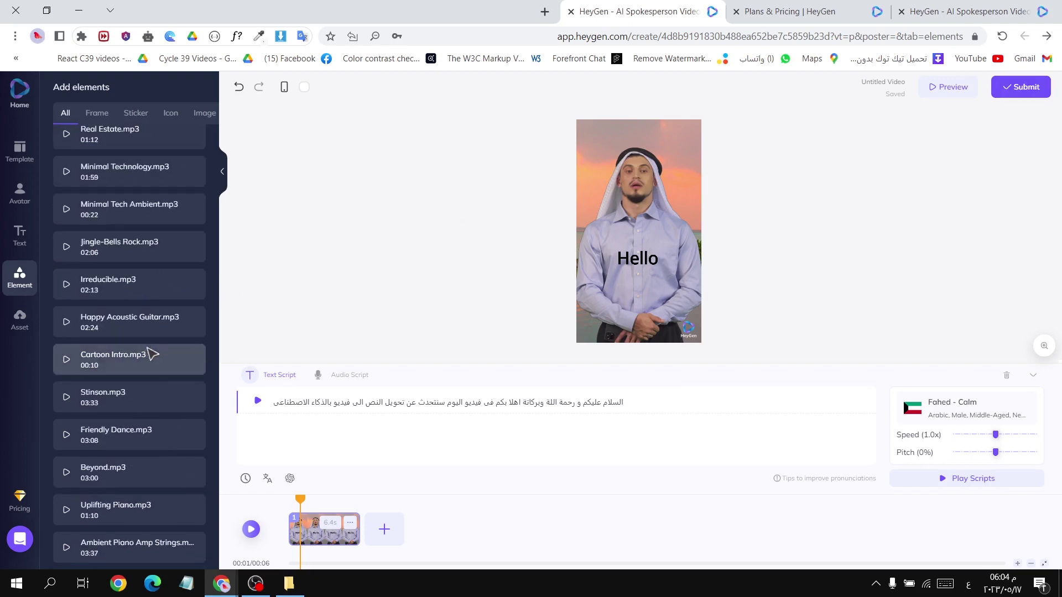
click(1039, 90)
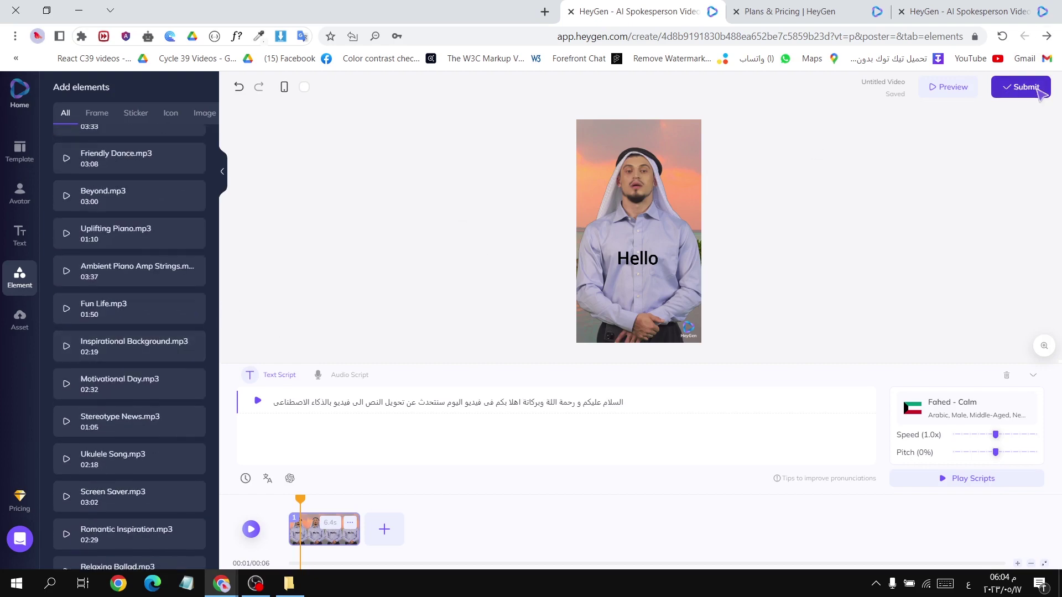
click(571, 348)
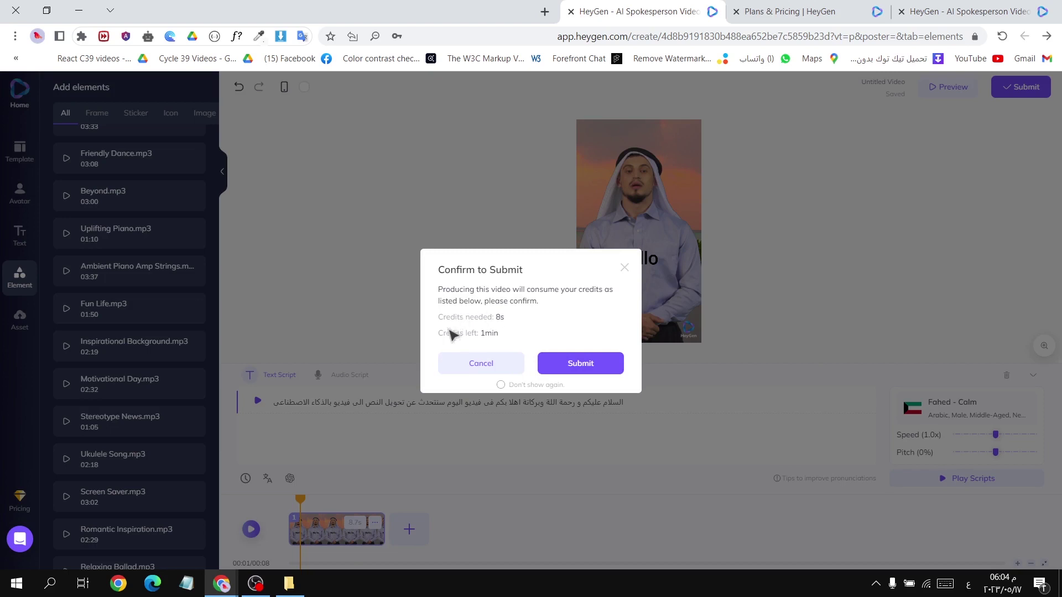
click(576, 363)
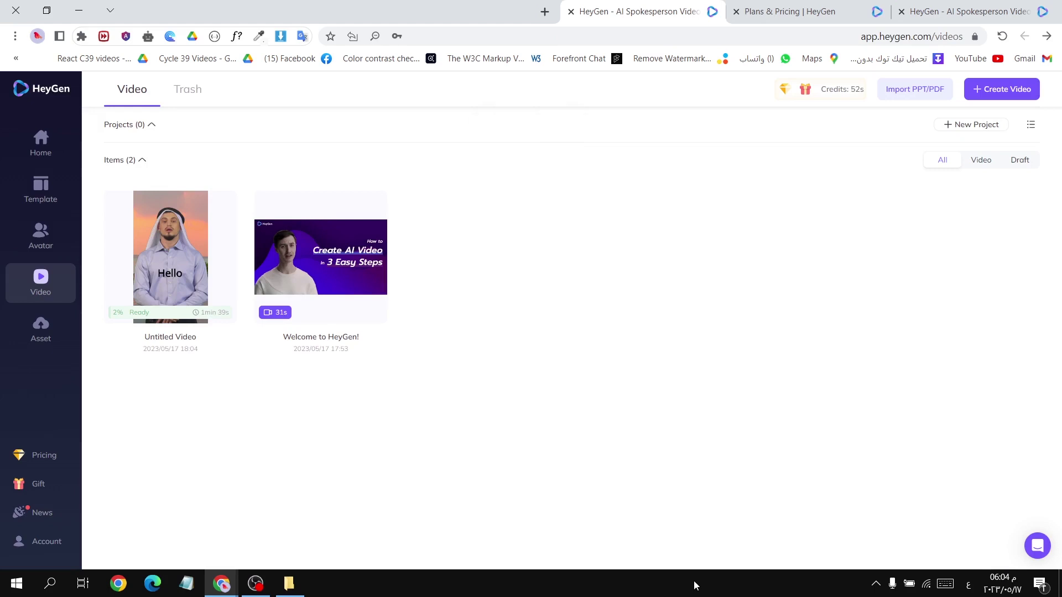
Step: Open the finished "Untitled Video" from the video list and play it with its Arabic captions
mouse_move(205, 324)
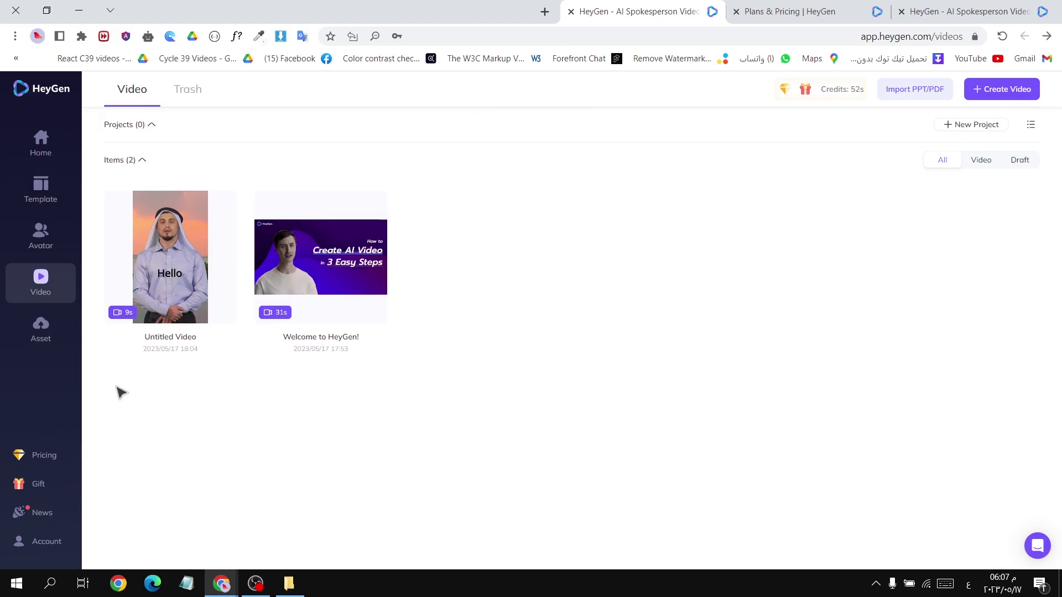
mouse_move(152, 322)
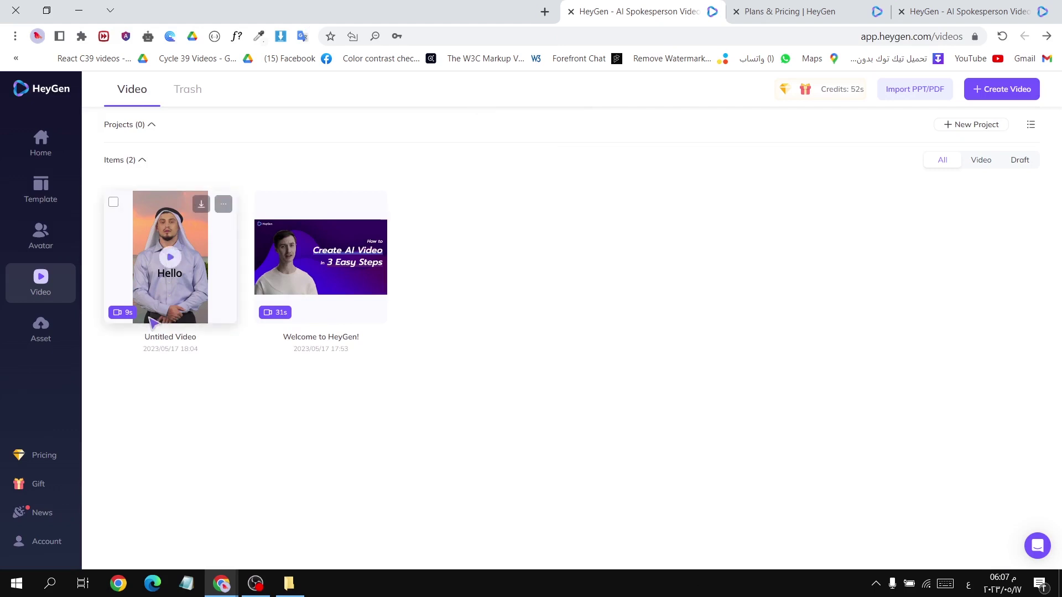
click(179, 269)
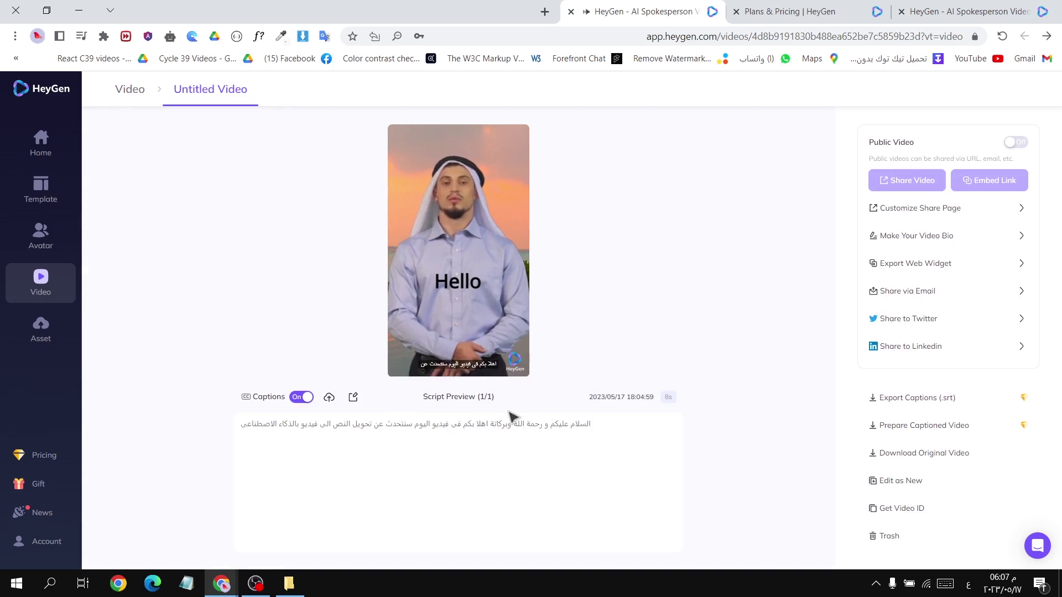
mouse_move(488, 365)
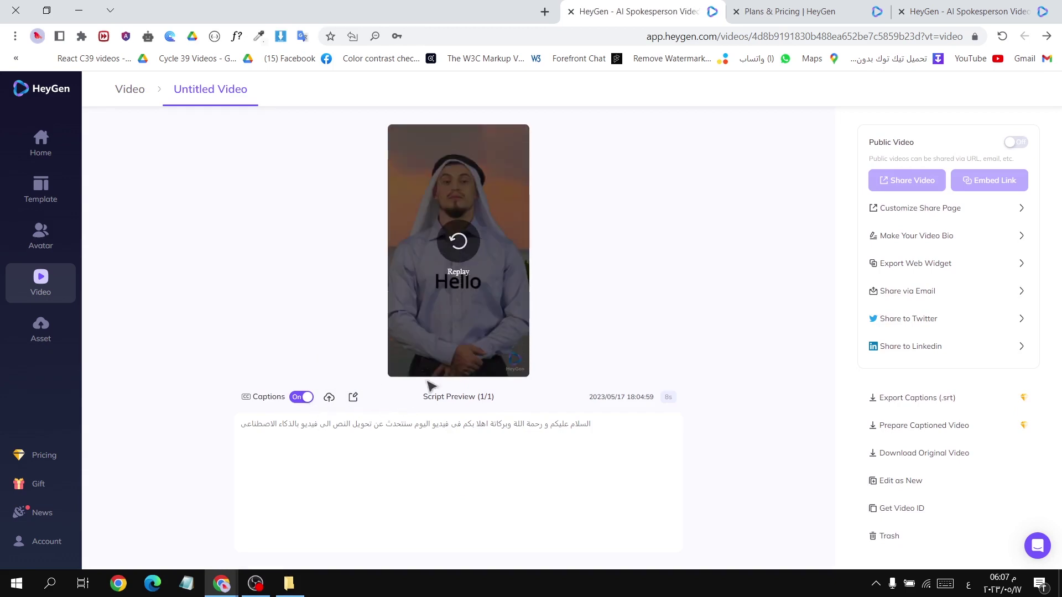
Step: Download "Untitled Video" from the video list, then pause its playback in the desktop video player and leave full screen
click(1047, 36)
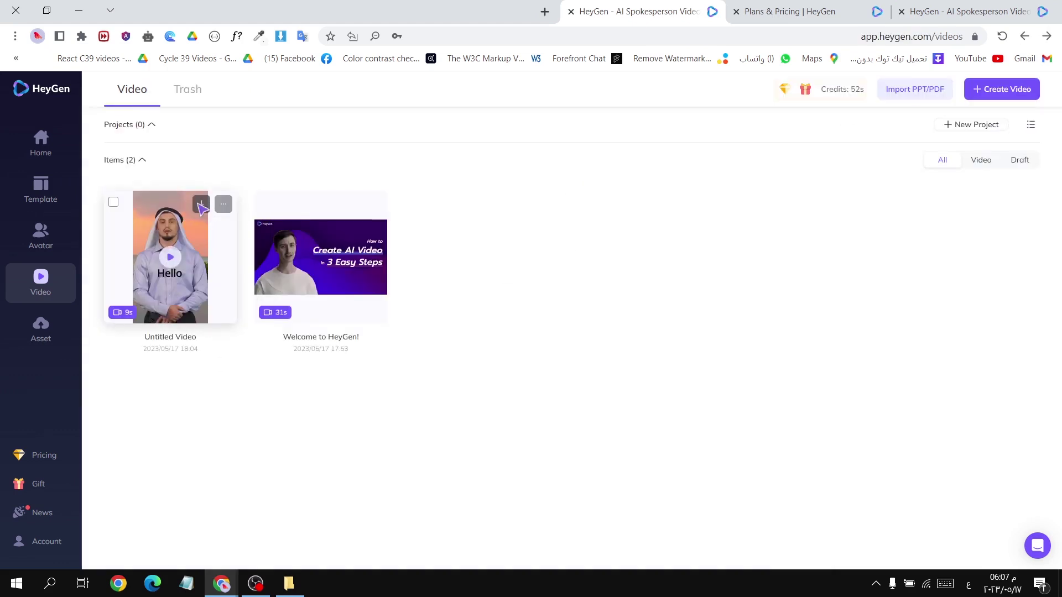
click(202, 206)
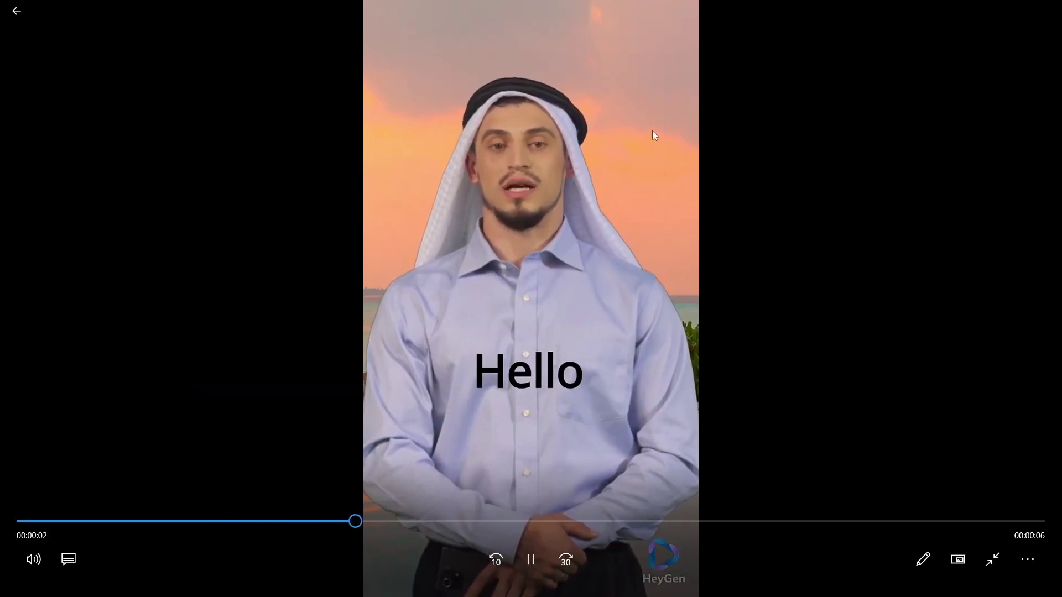
click(536, 553)
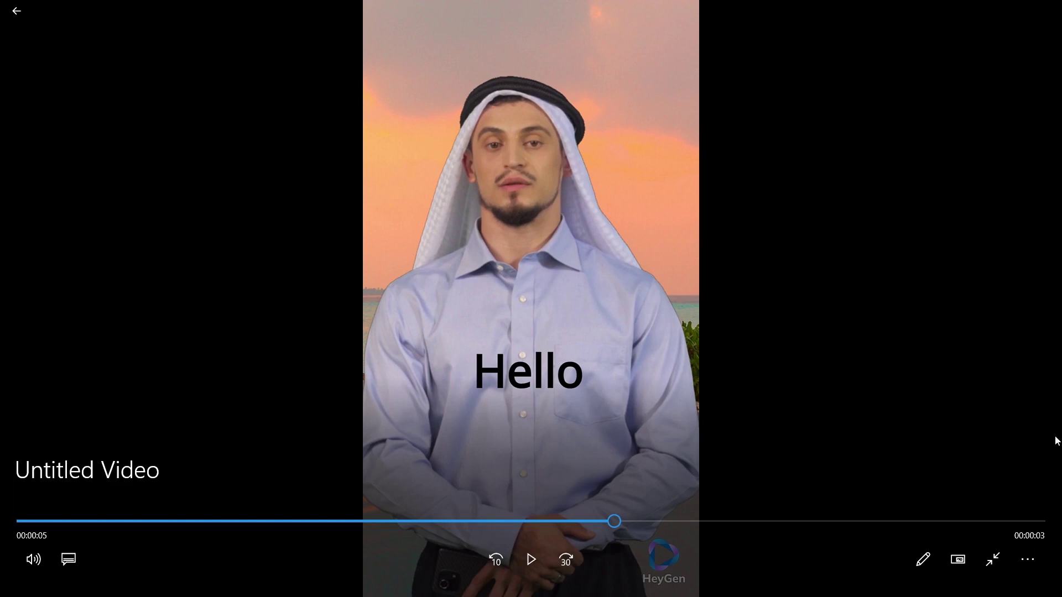
click(993, 559)
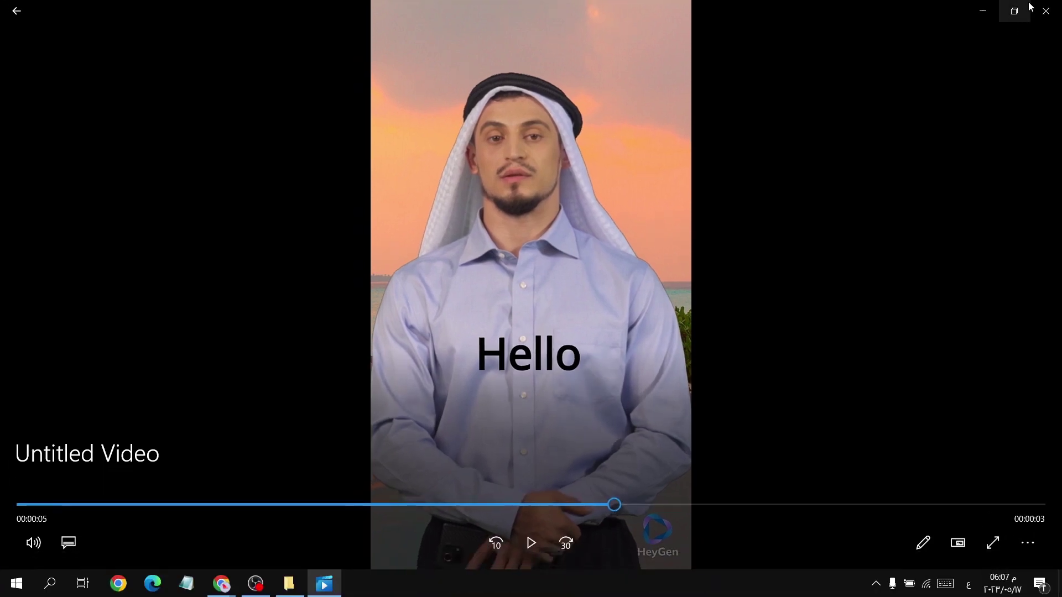